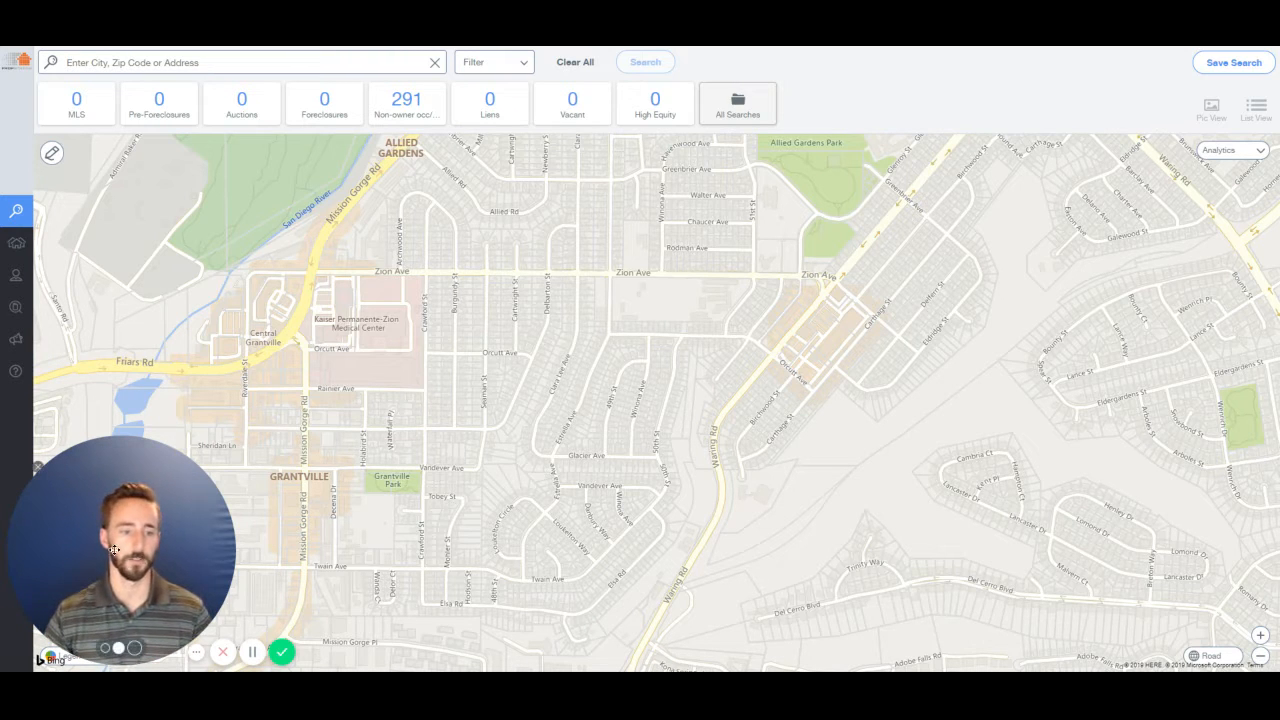
# Look up the San Diego 92120 street address and show the home's details on a zoomed neighbourhood map.
pyautogui.click(39, 467)
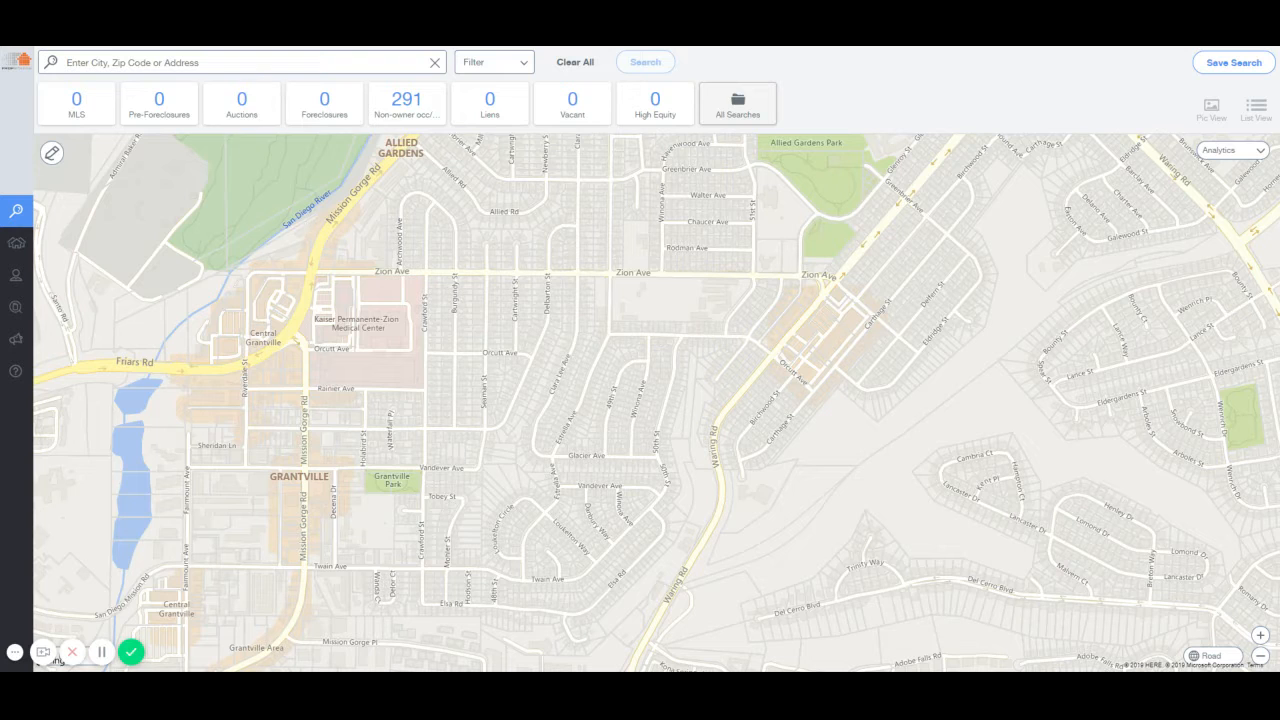
pyautogui.click(150, 62)
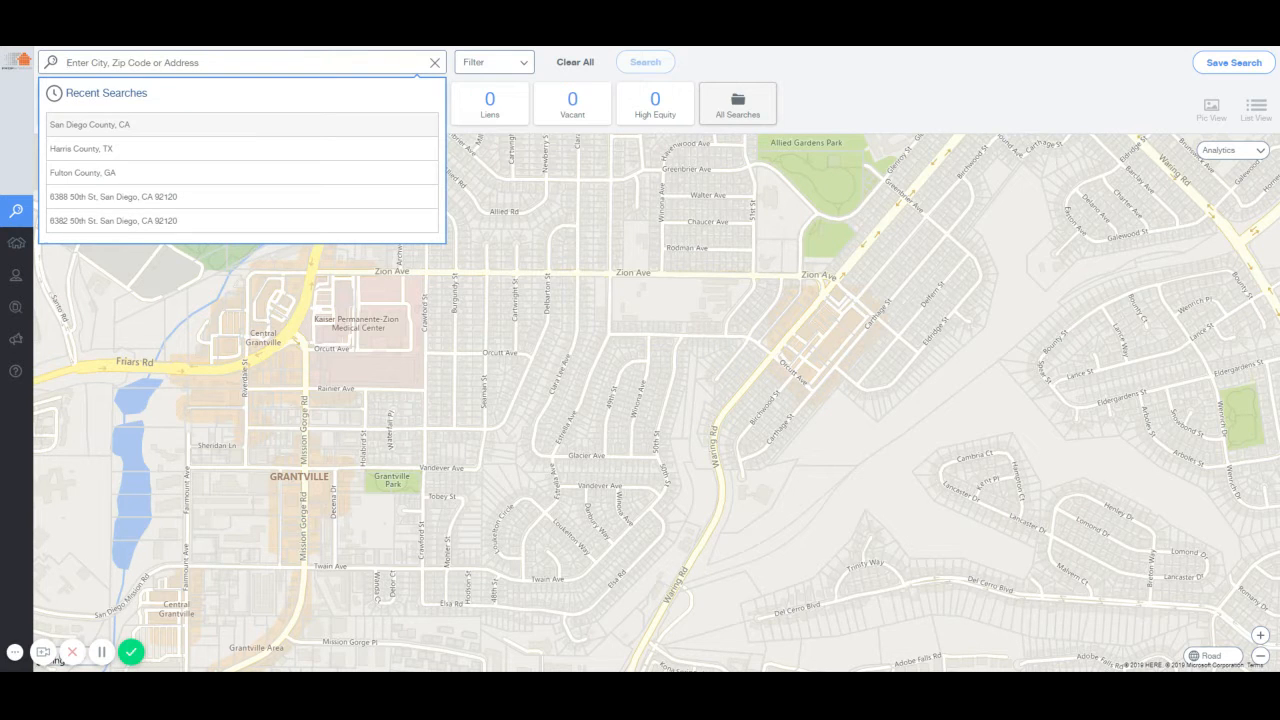
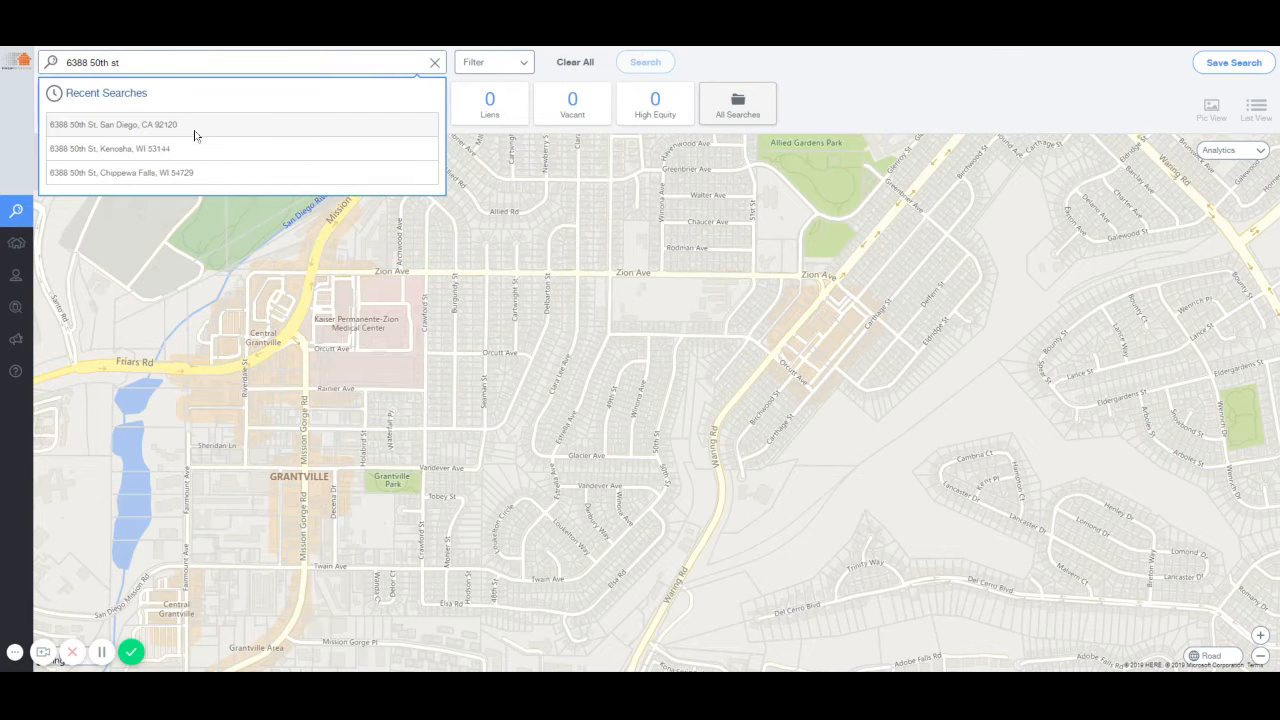
pyautogui.click(200, 124)
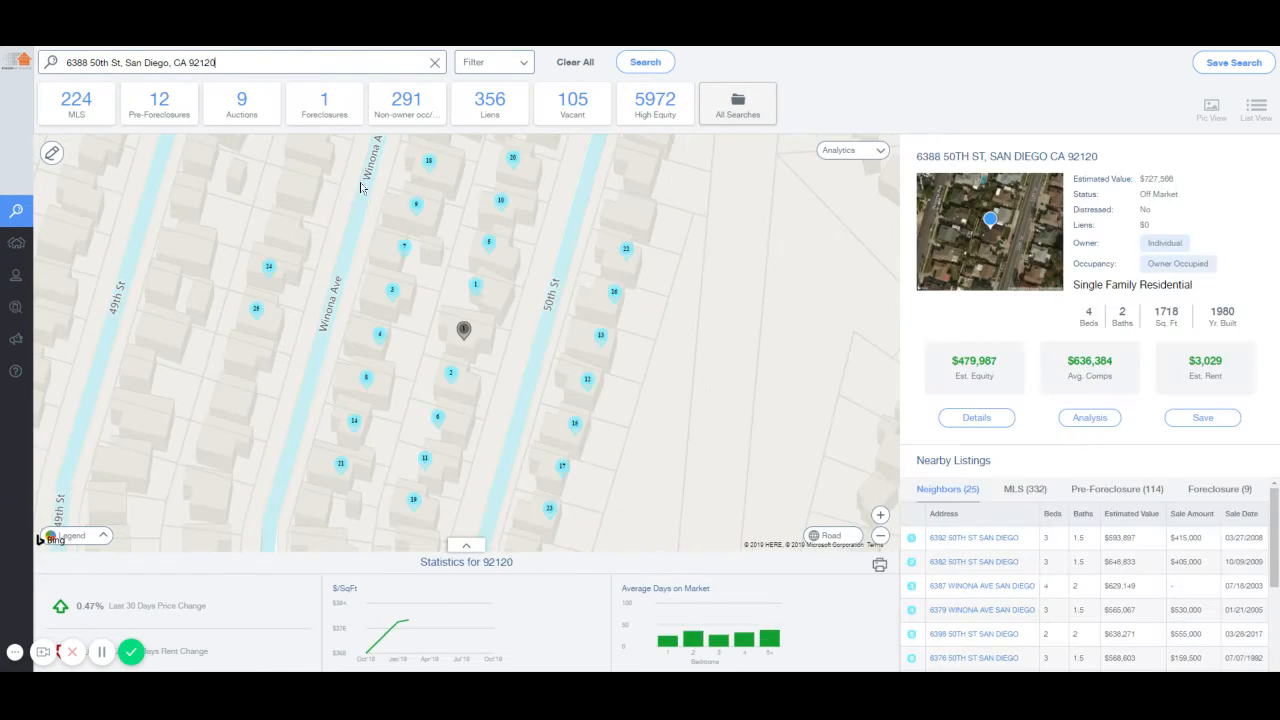
pyautogui.click(881, 538)
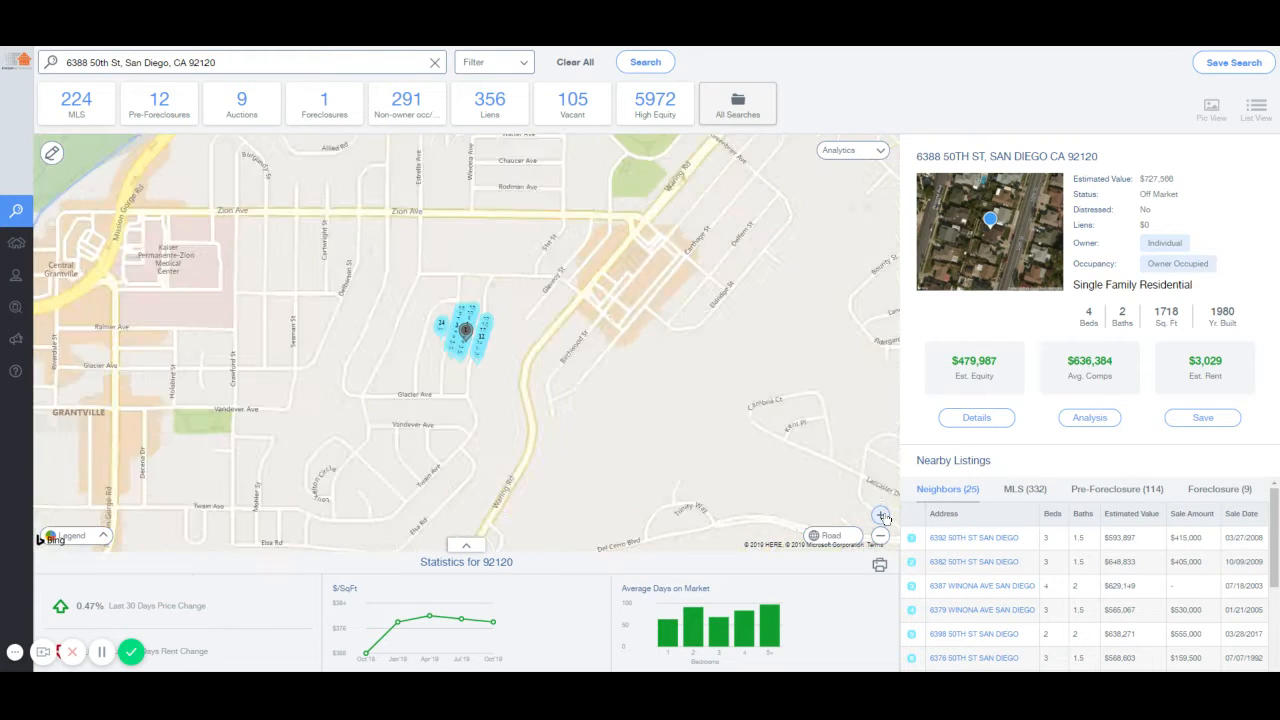
pyautogui.click(880, 515)
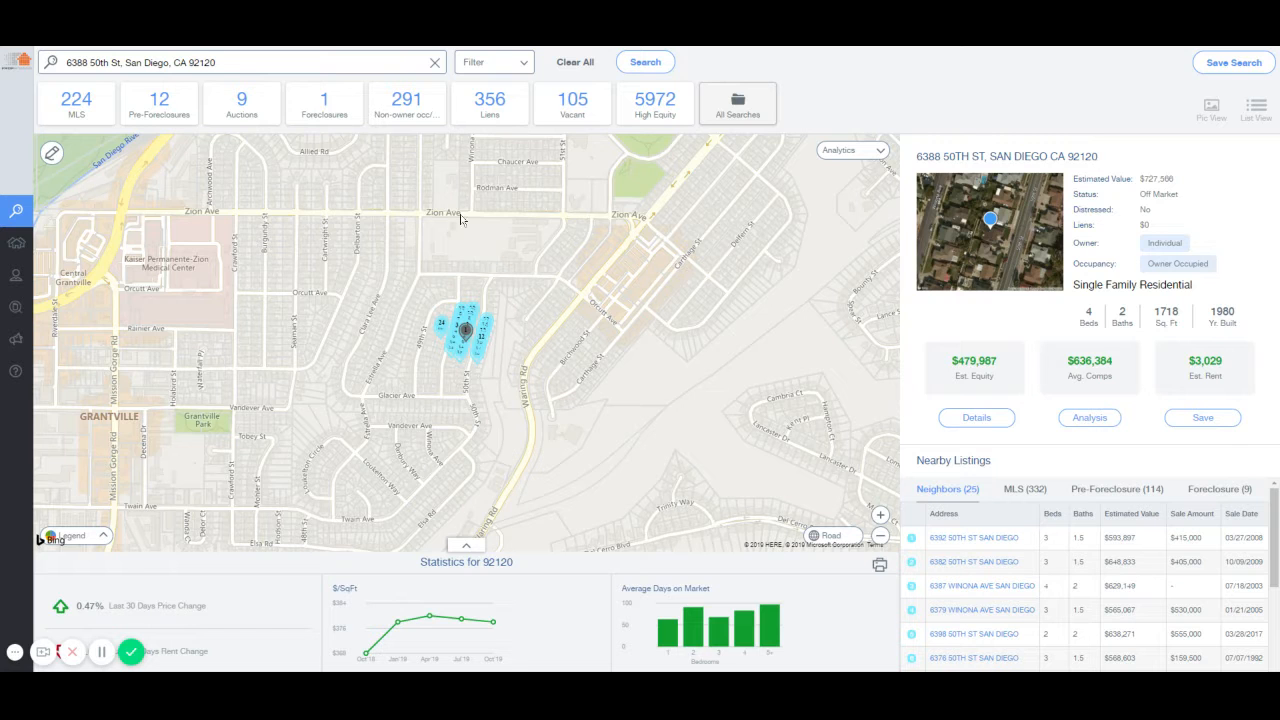
# Draw a four-corner area between Zion Ave, Mission Gorge Pl and Waring Rd, then search it for 2934 properties.
pyautogui.click(433, 65)
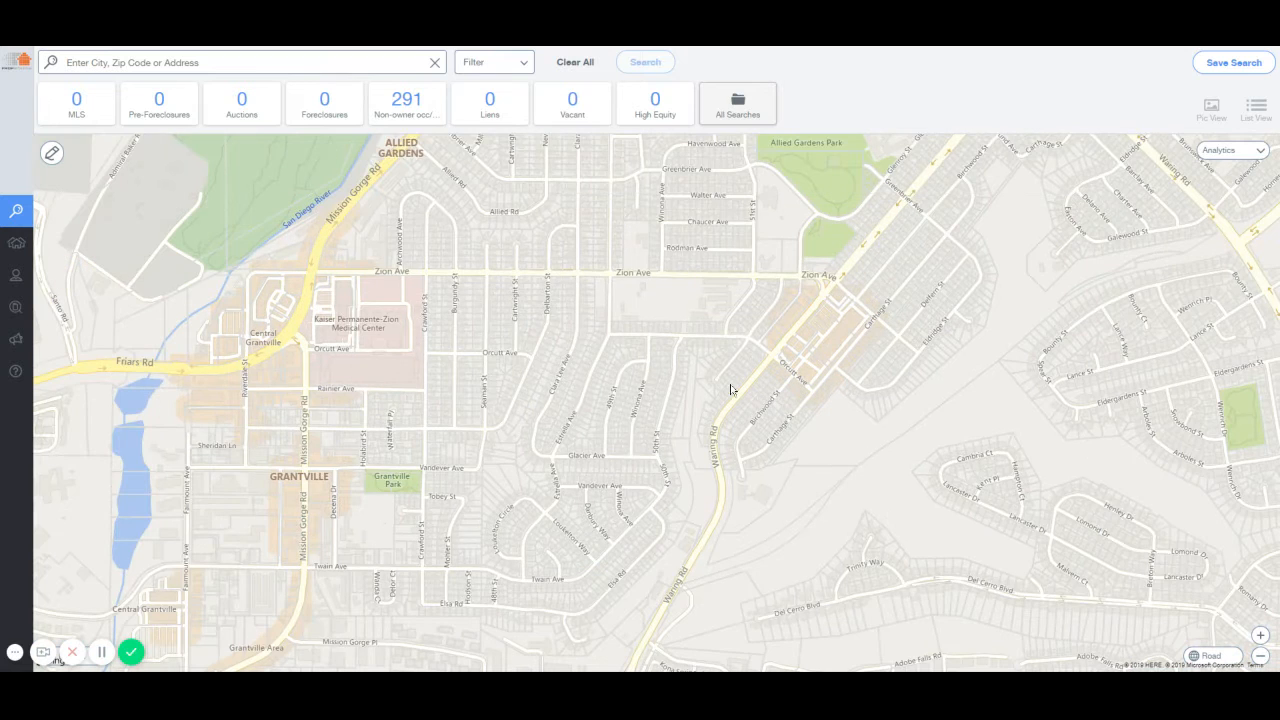
pyautogui.moveTo(707, 335); pyautogui.dragTo(614, 322)
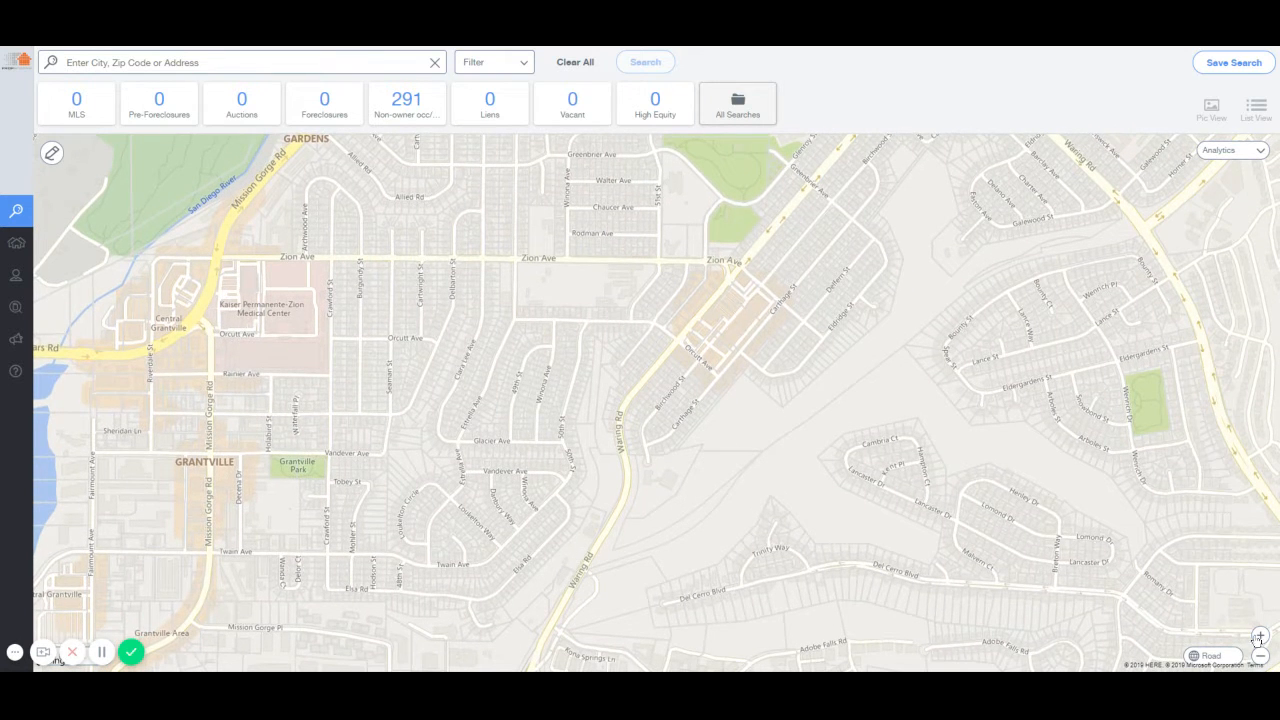
pyautogui.click(51, 154)
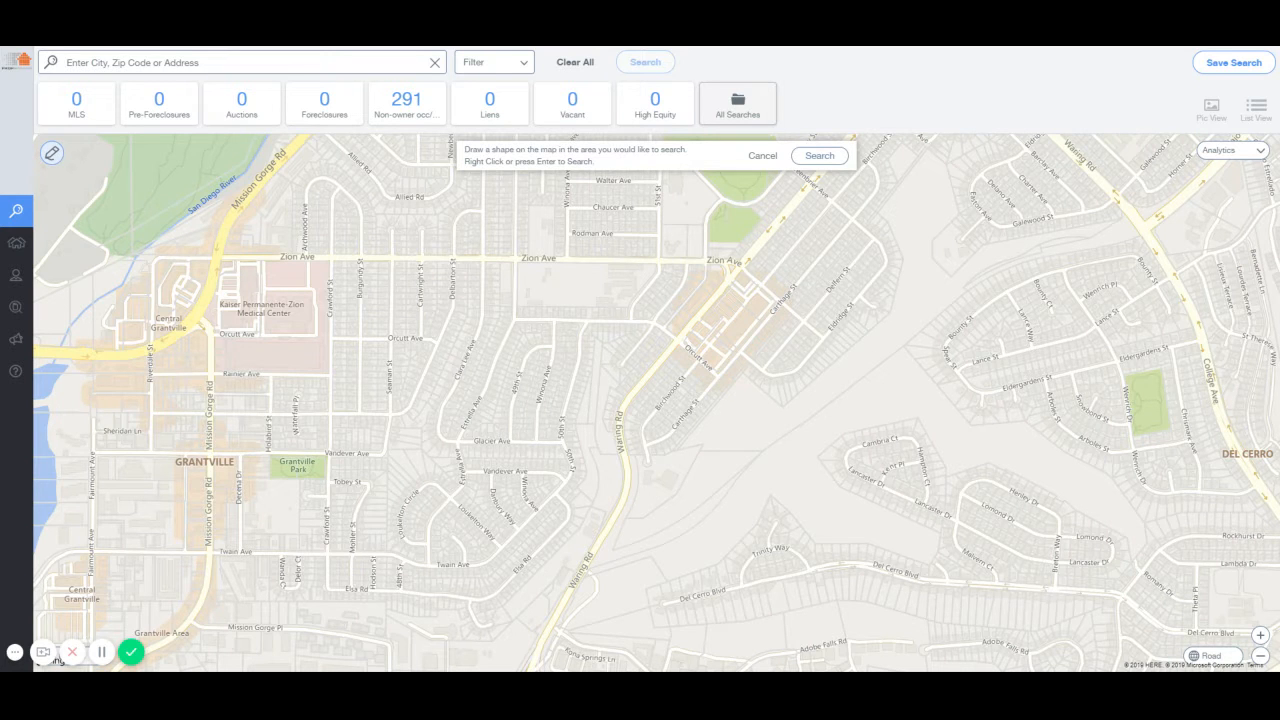
pyautogui.click(323, 142)
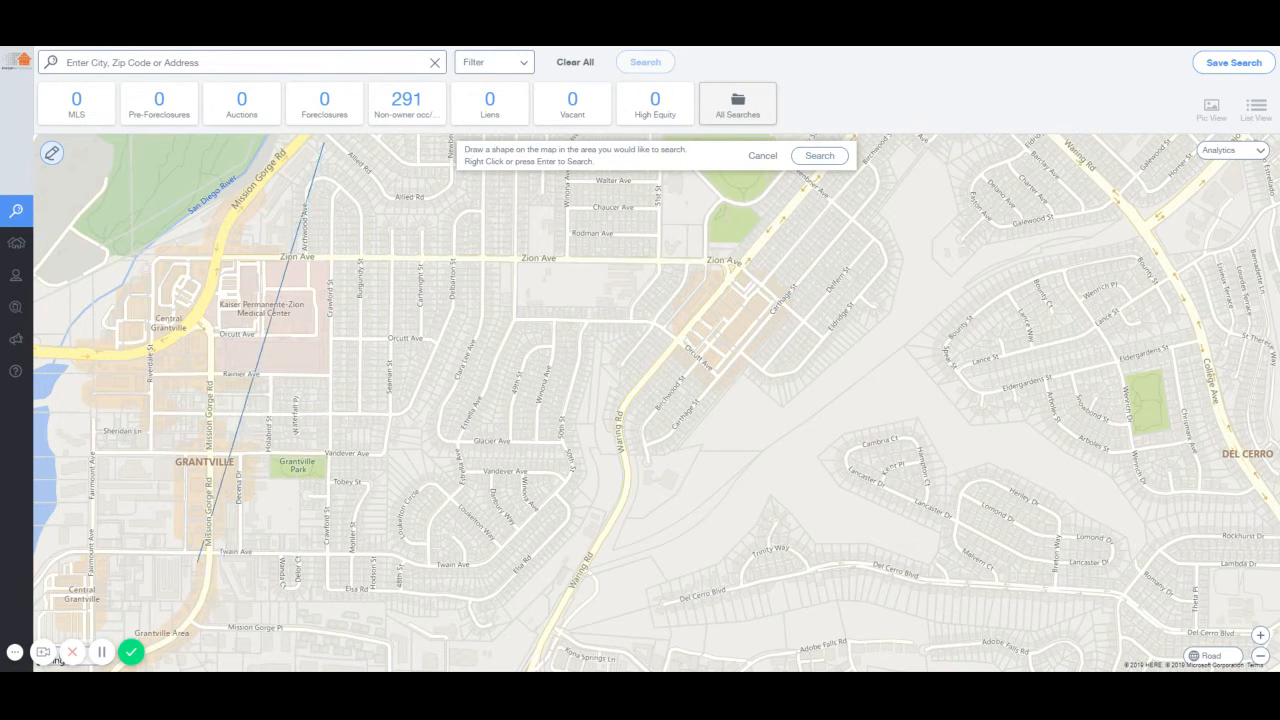
pyautogui.click(190, 627)
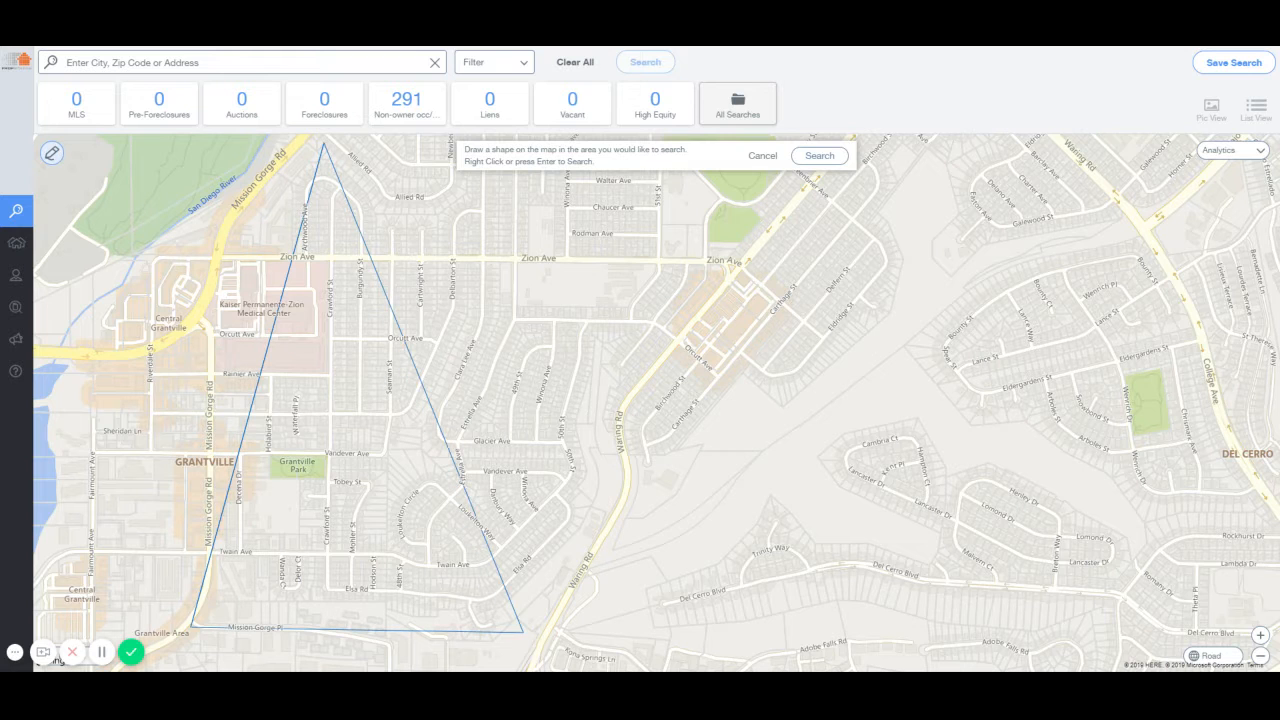
pyautogui.click(537, 632)
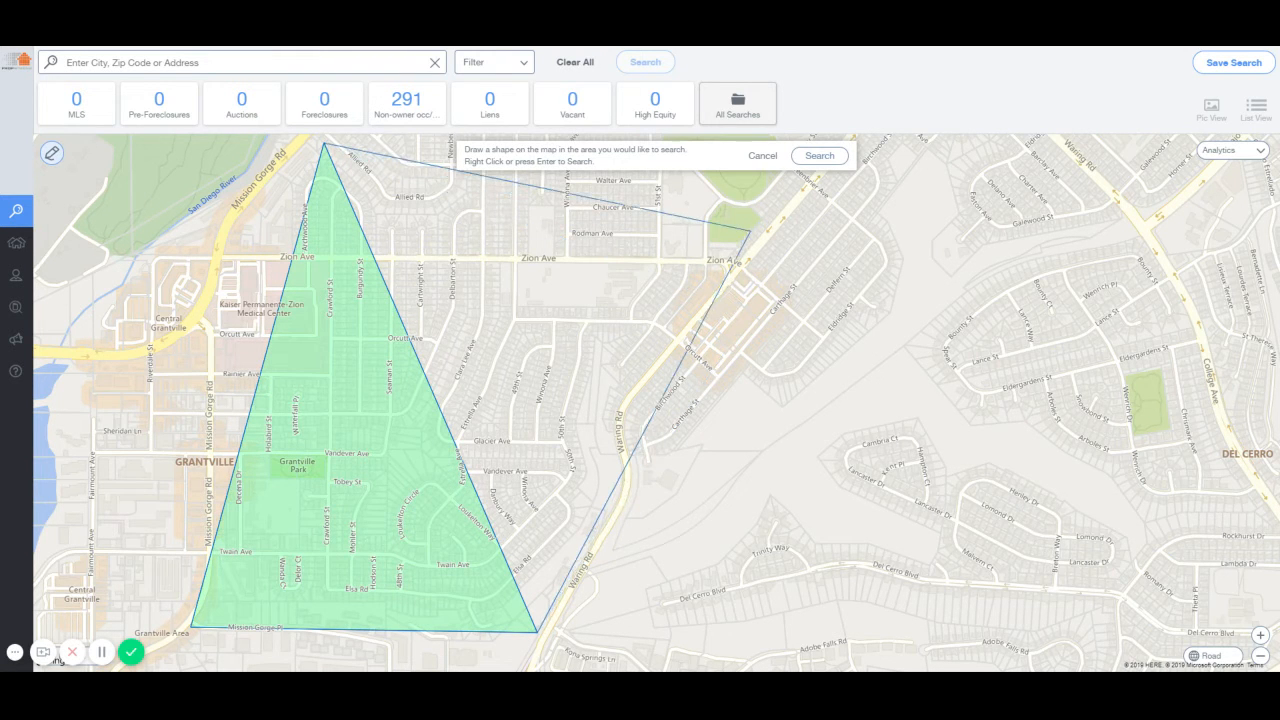
pyautogui.click(750, 229)
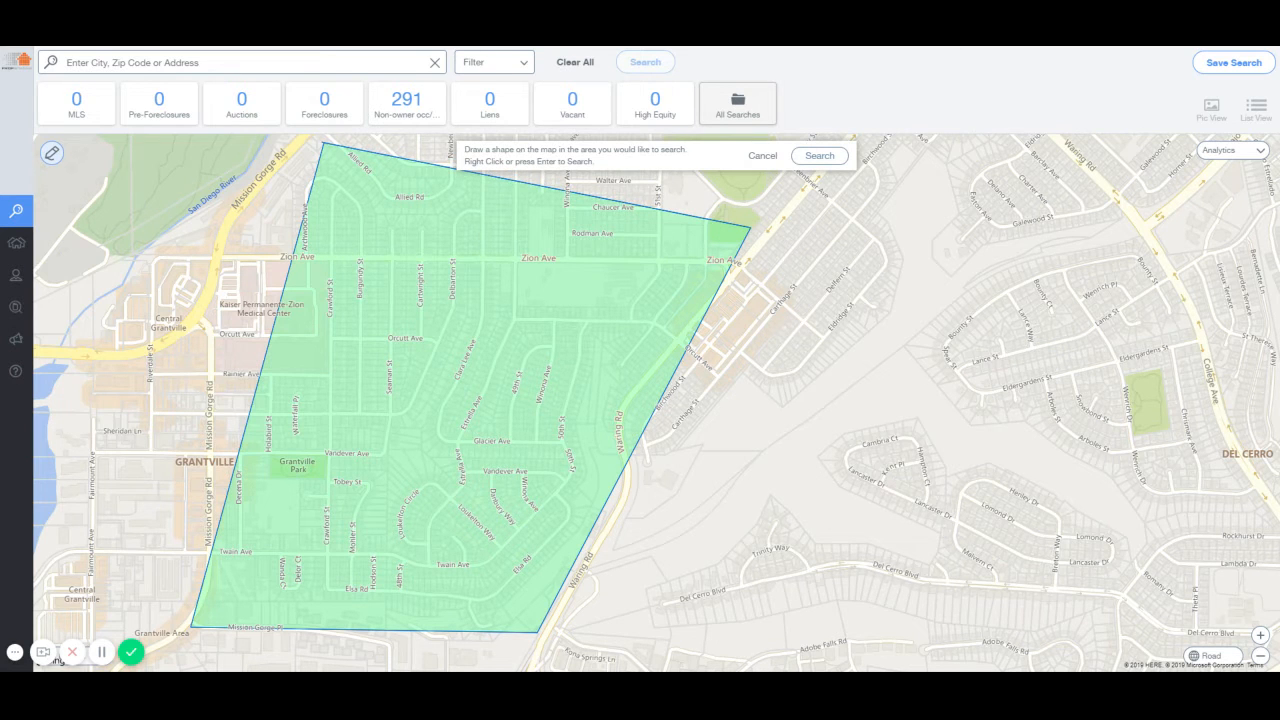
pyautogui.press('Return')
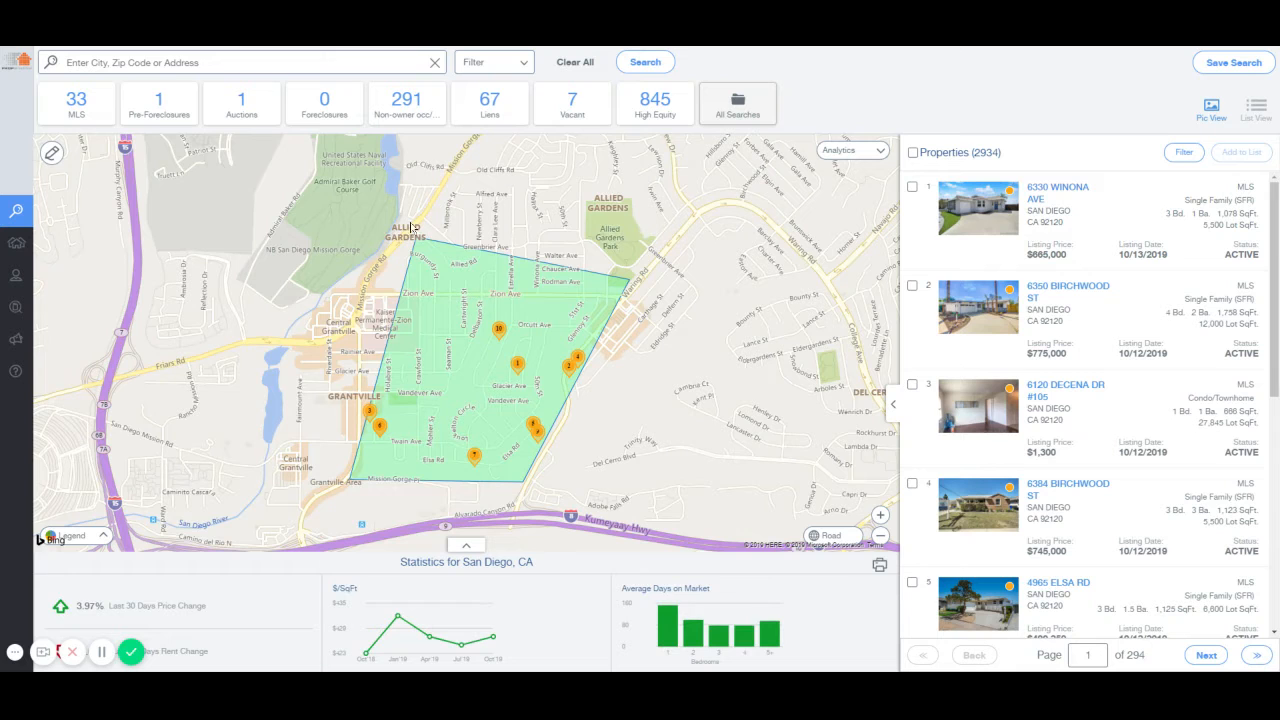
pyautogui.click(511, 68)
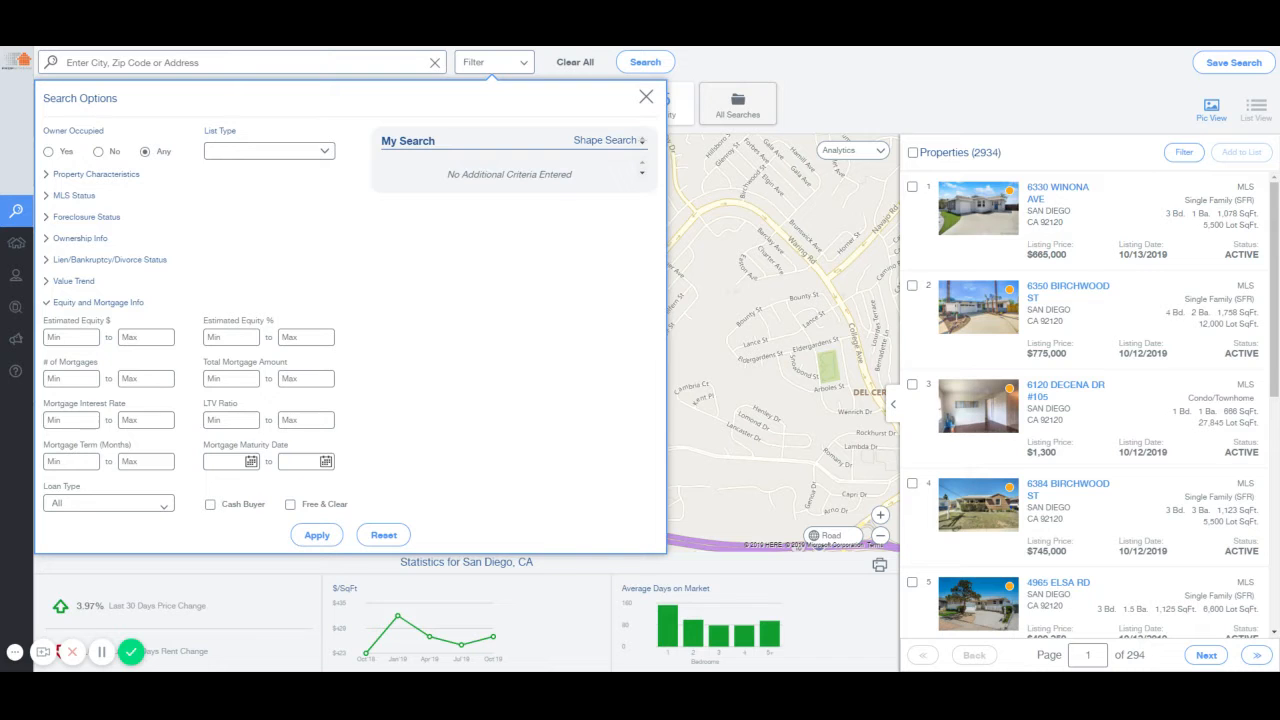
# Set Owner Occupied to No and limit Property Type to Single Family and Condo/Townhouse.
pyautogui.click(99, 152)
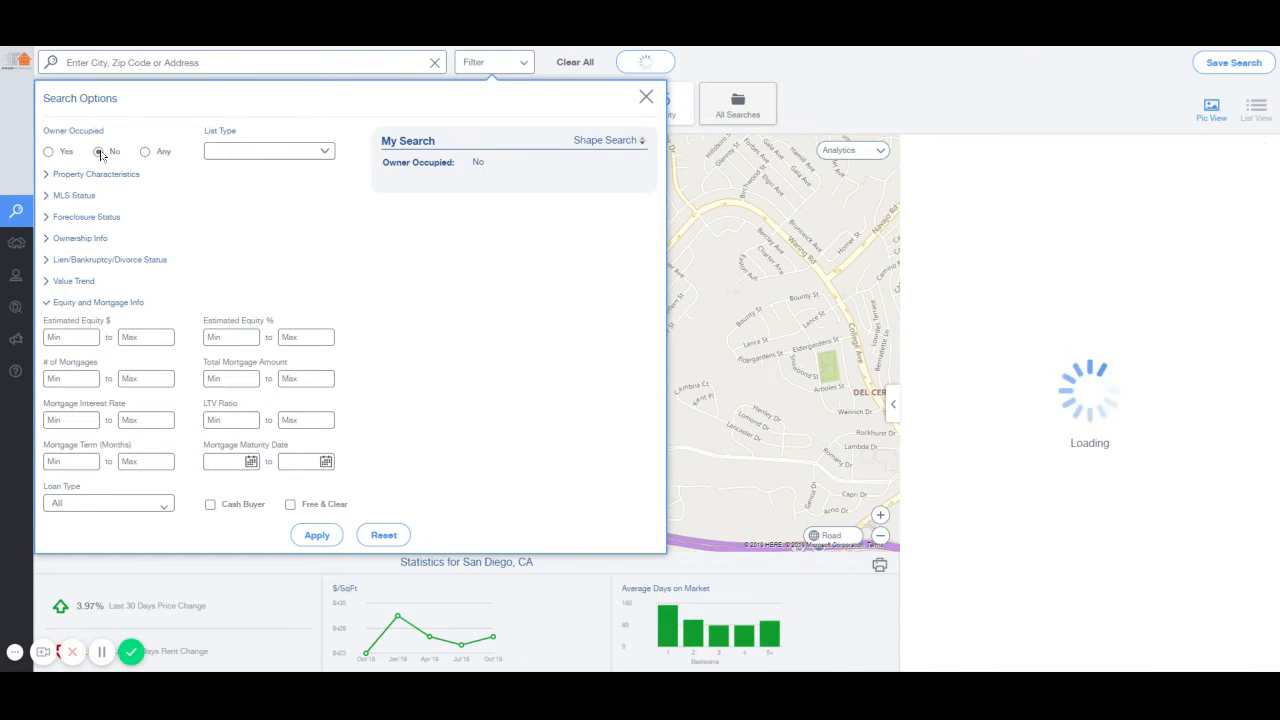
pyautogui.click(113, 174)
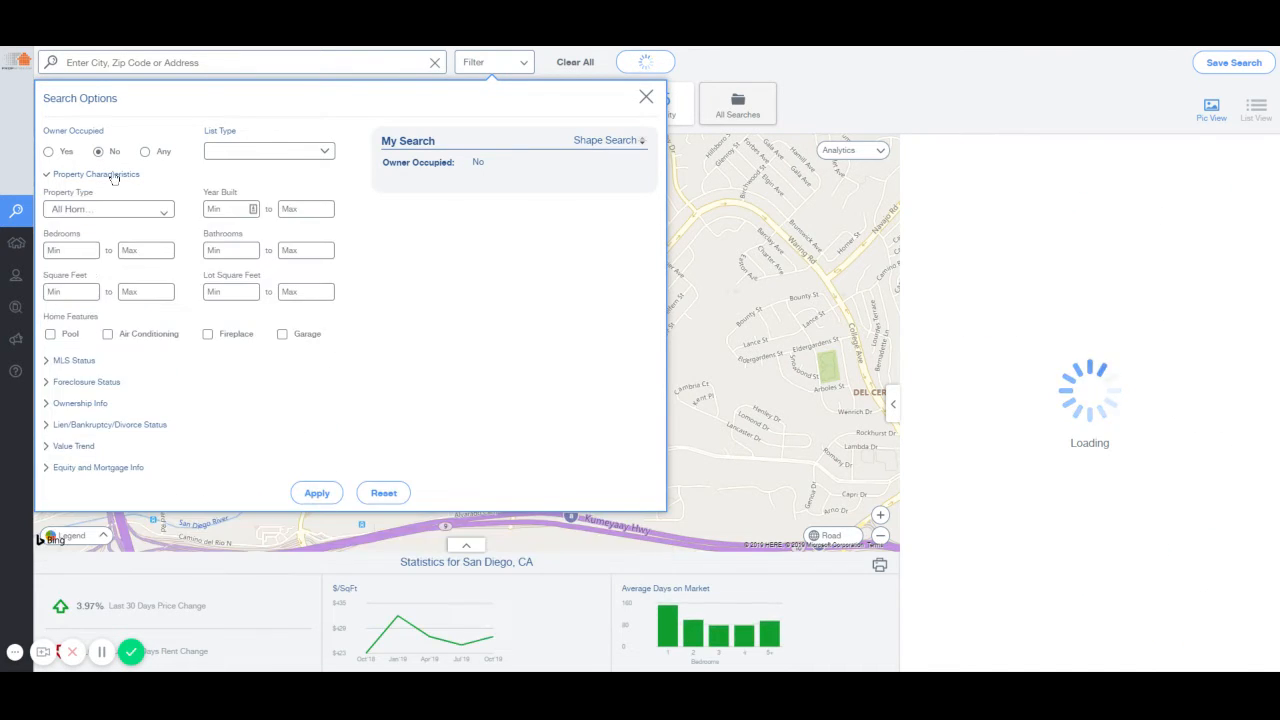
pyautogui.click(143, 212)
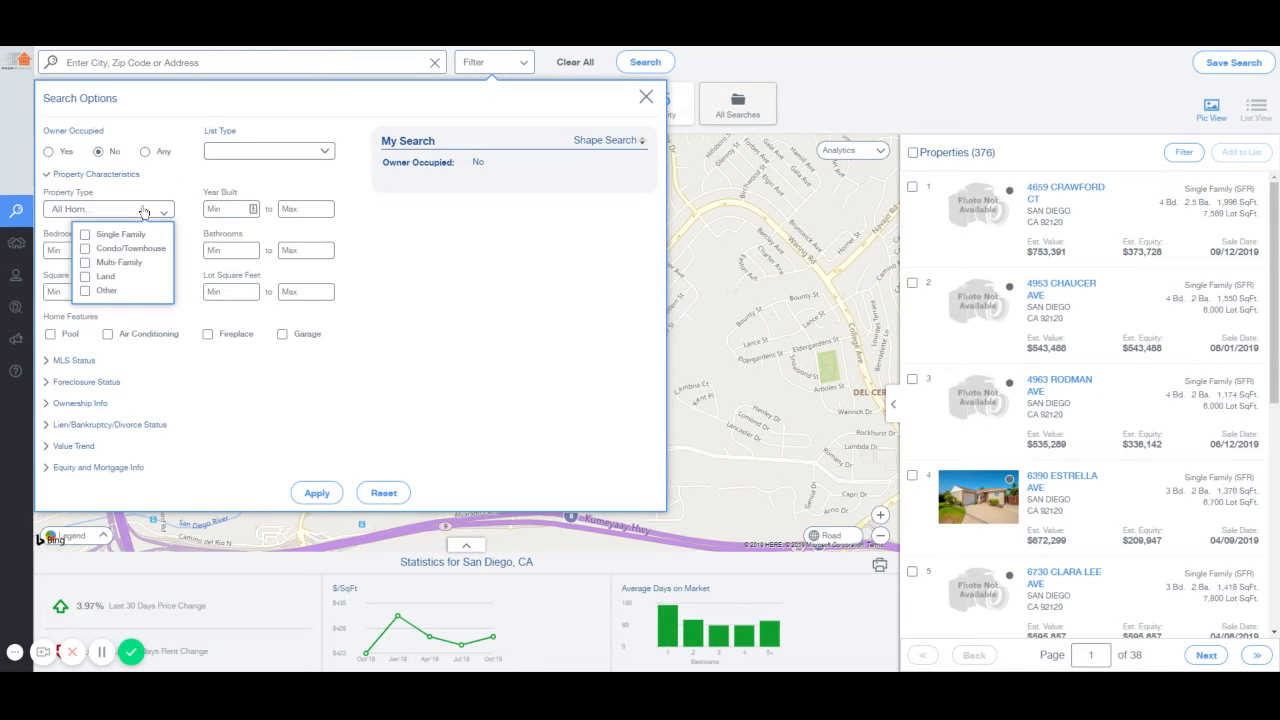
pyautogui.click(86, 234)
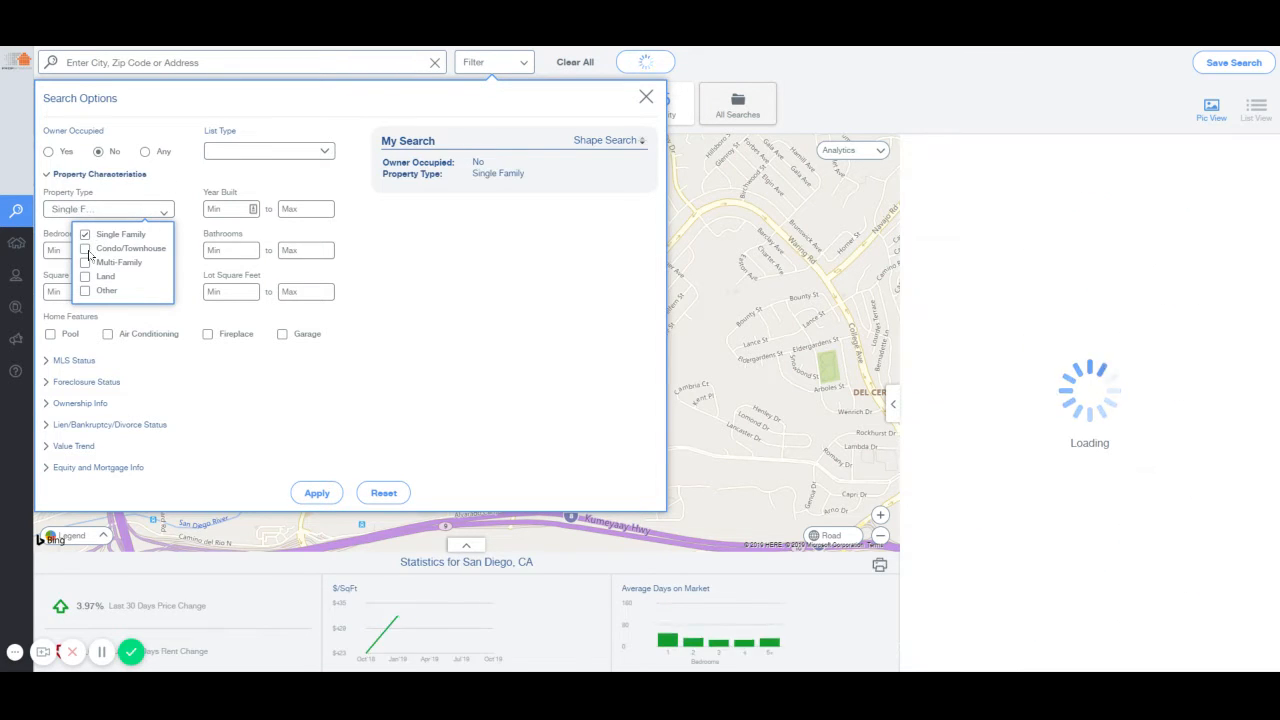
pyautogui.click(86, 248)
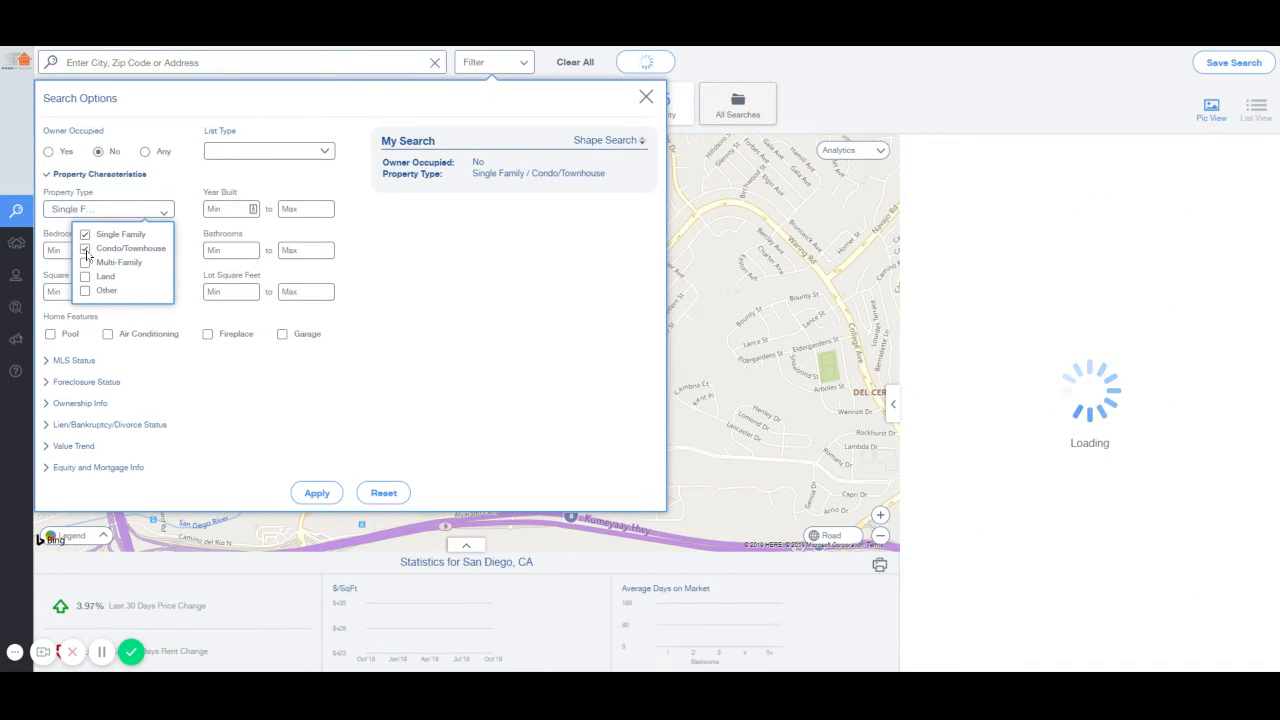
pyautogui.click(164, 212)
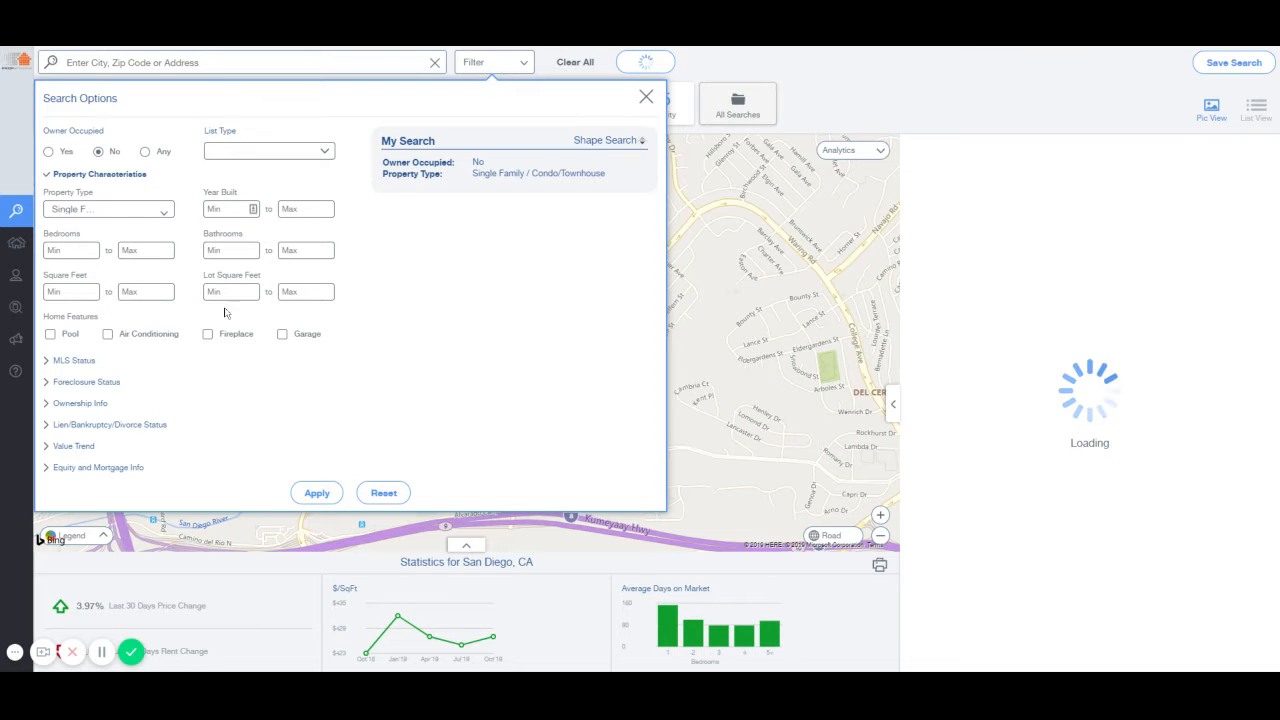
pyautogui.click(118, 176)
# Set the MLS On Market filter to No to exclude listed properties.
pyautogui.click(72, 196)
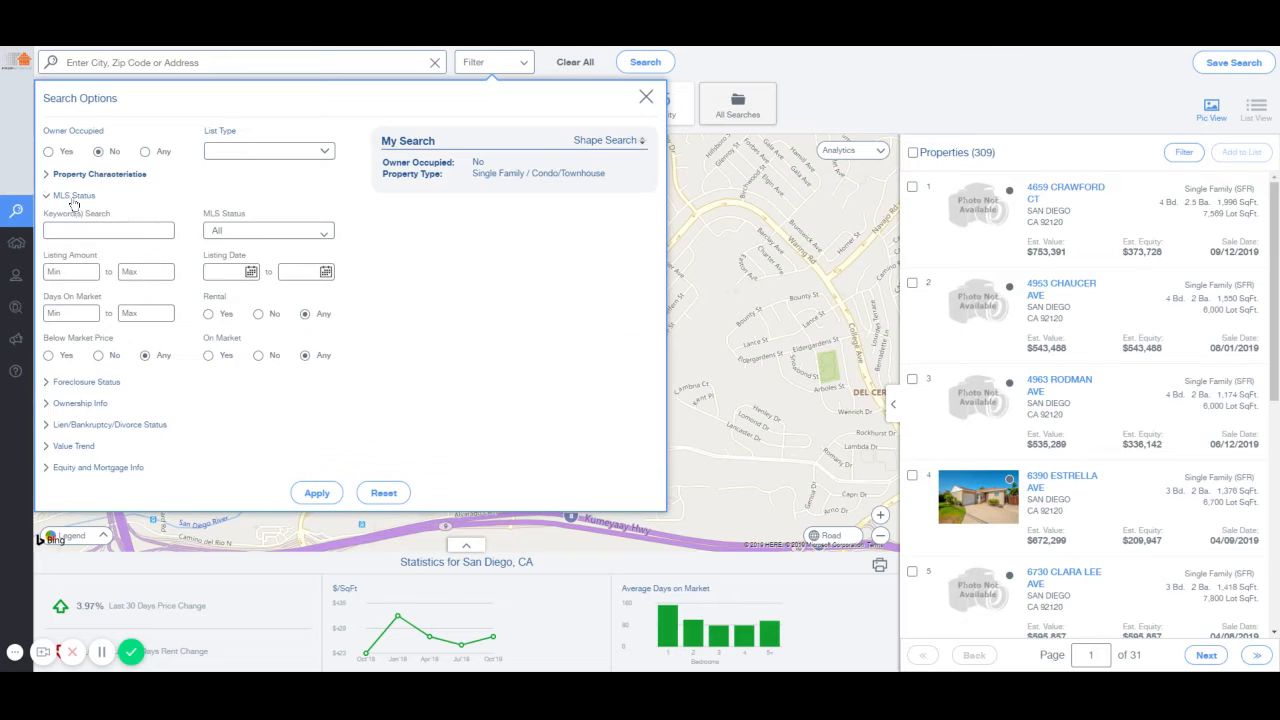
pyautogui.click(258, 357)
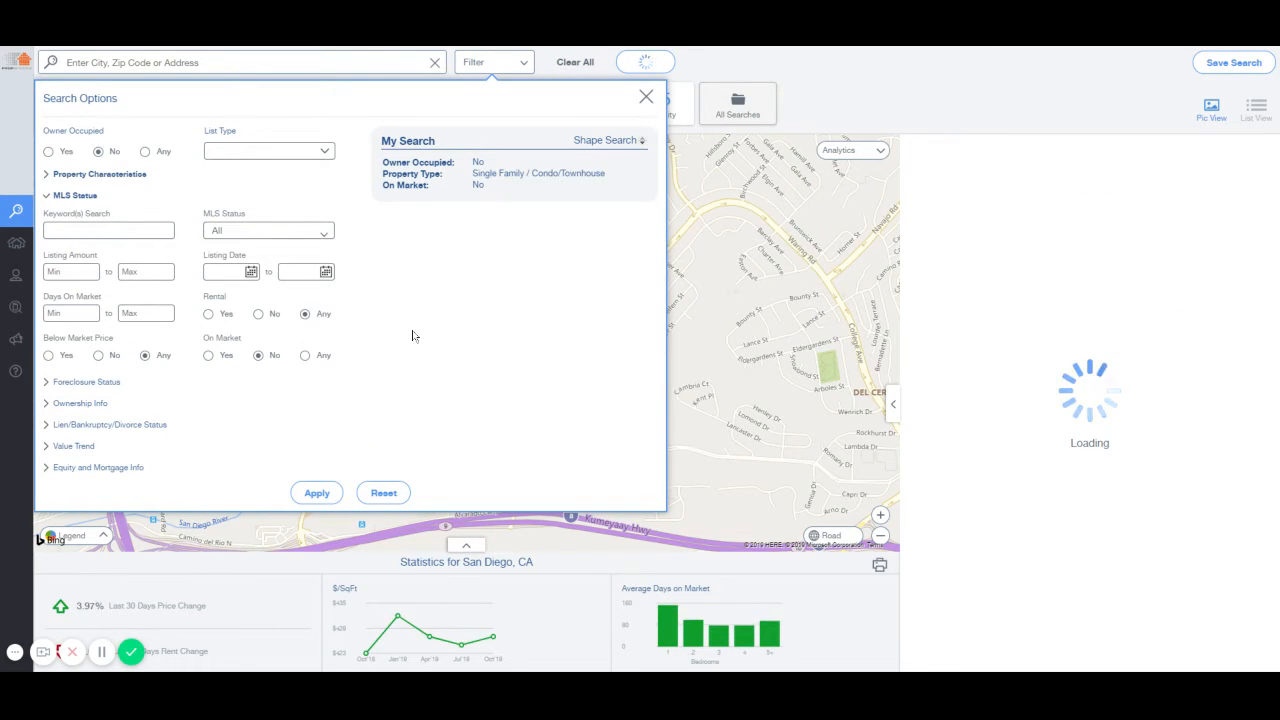
pyautogui.click(90, 196)
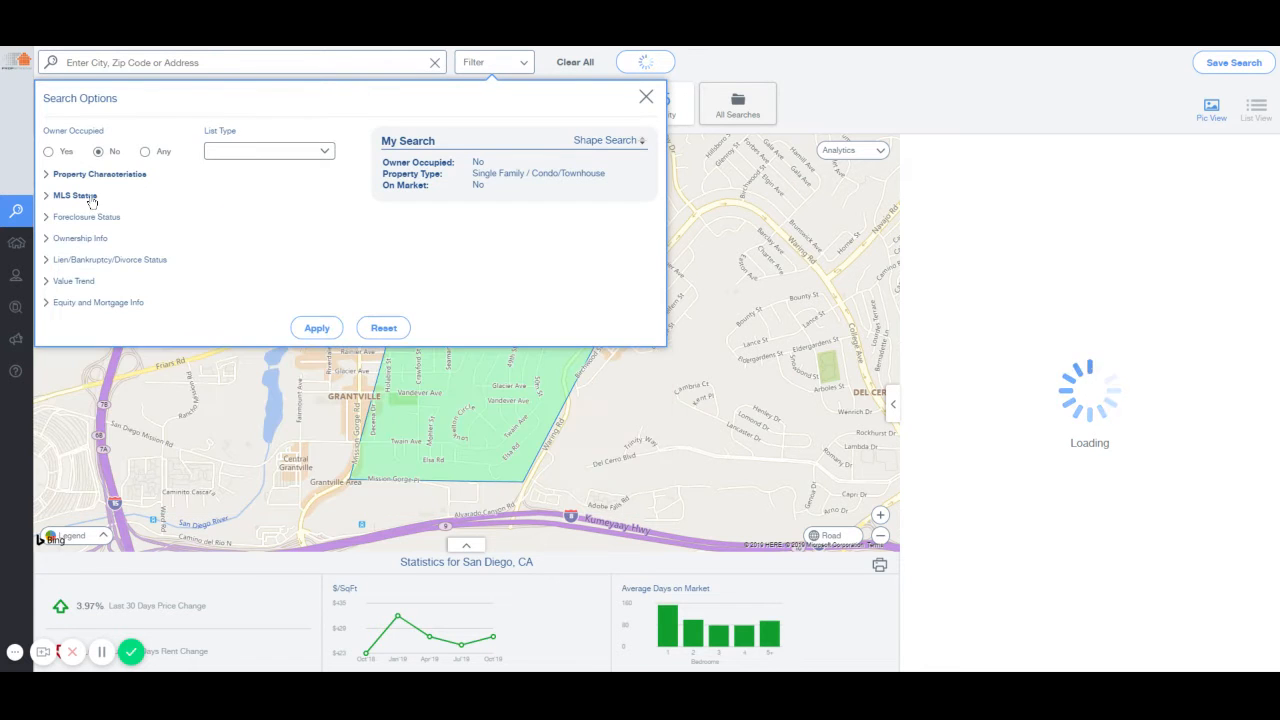
# Set Foreclosure Status to None.
pyautogui.click(100, 216)
pyautogui.click(136, 257)
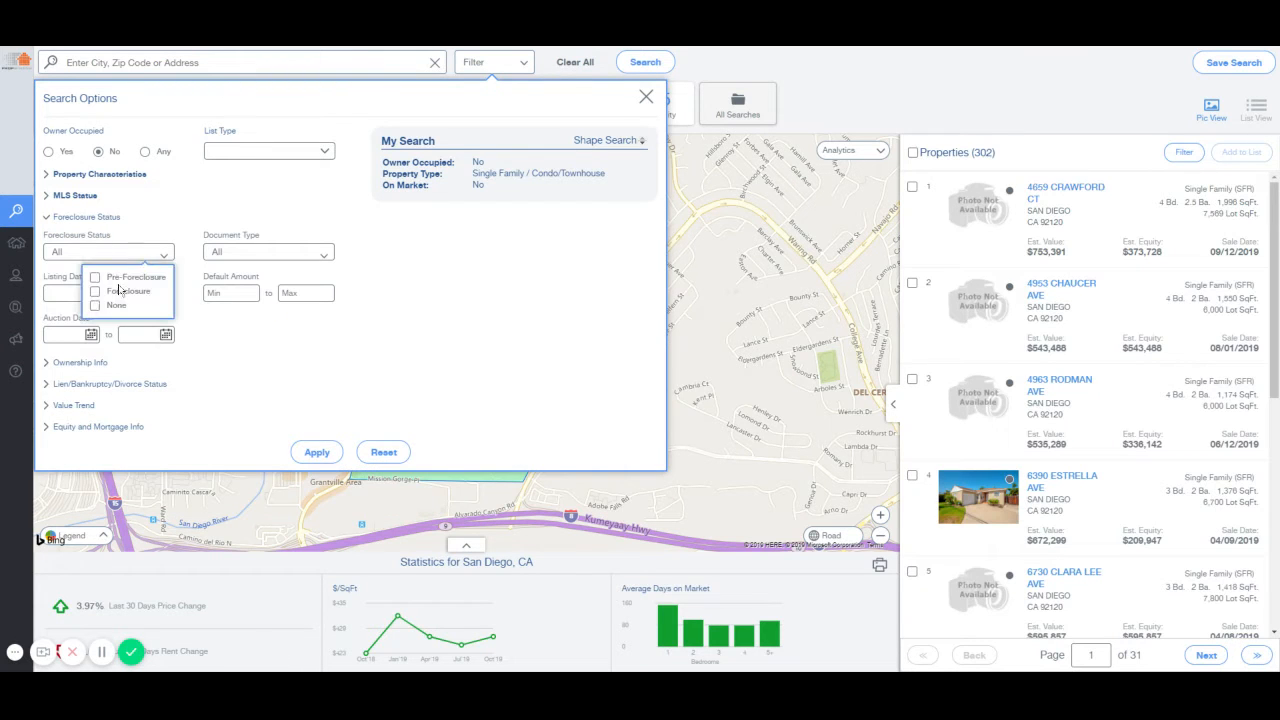
pyautogui.click(95, 305)
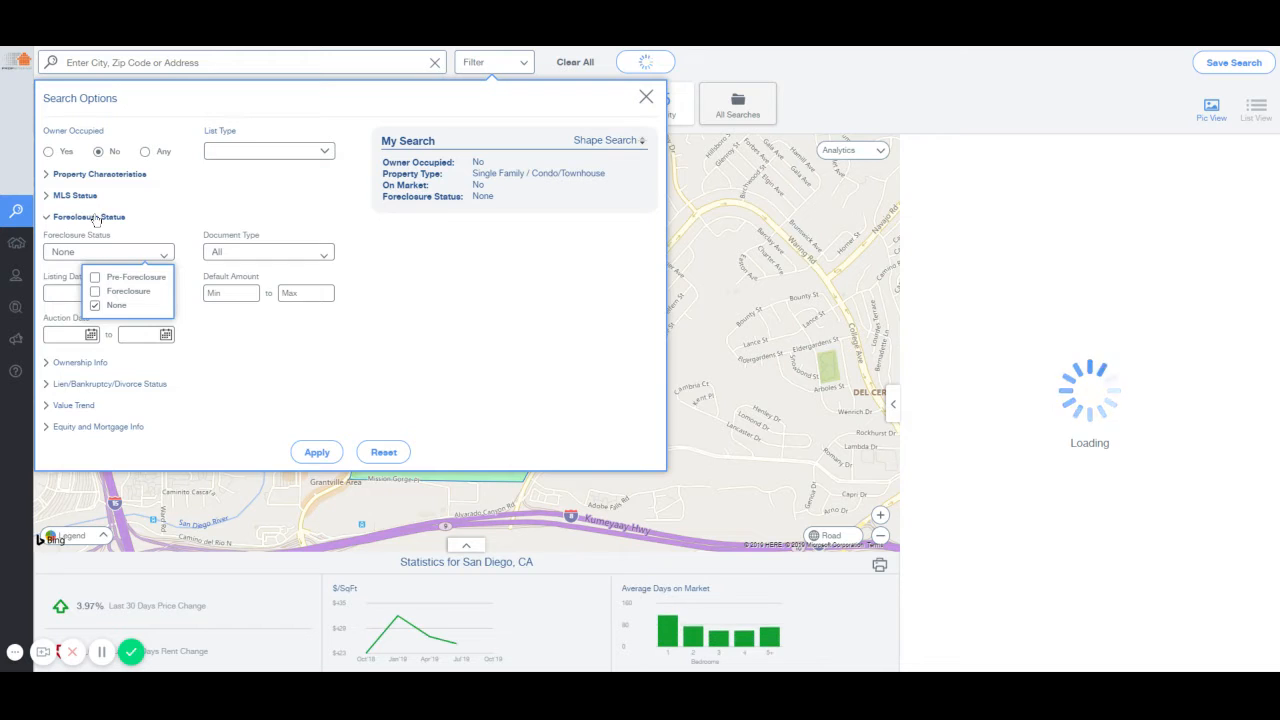
pyautogui.click(95, 216)
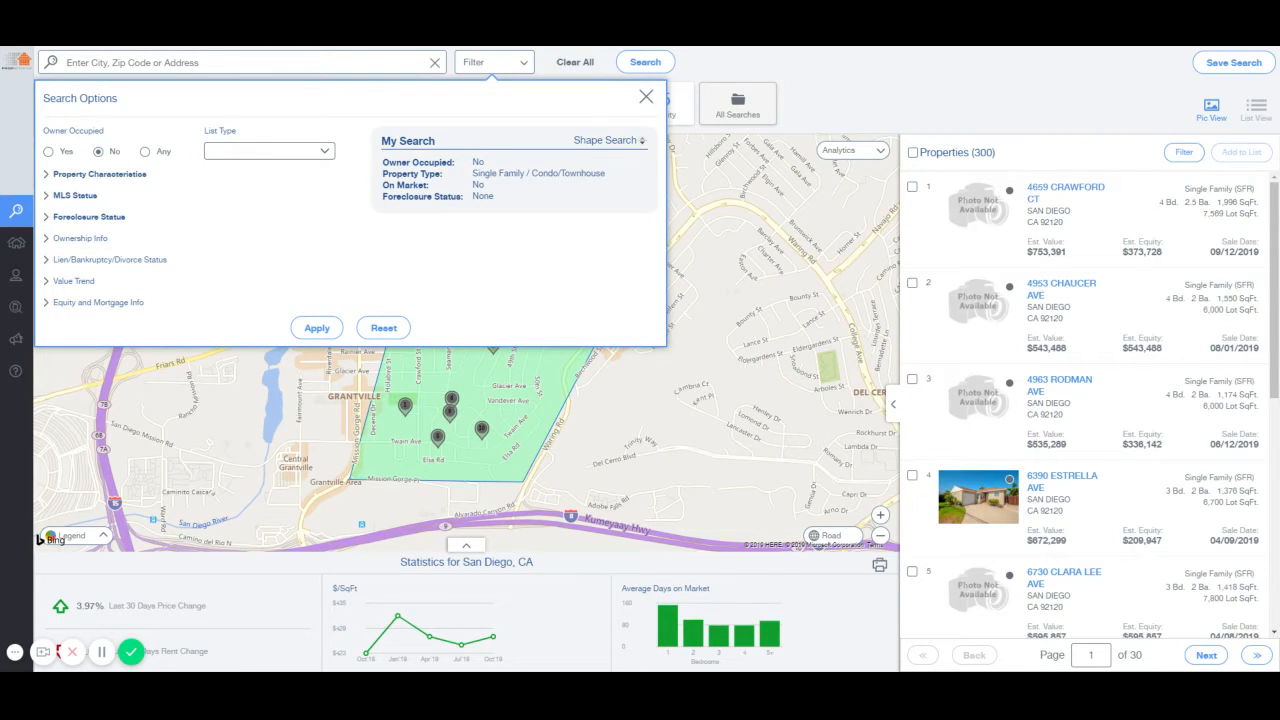
# Set Owner Type to Individual under Ownership Info, leaving 137 properties.
pyautogui.click(92, 239)
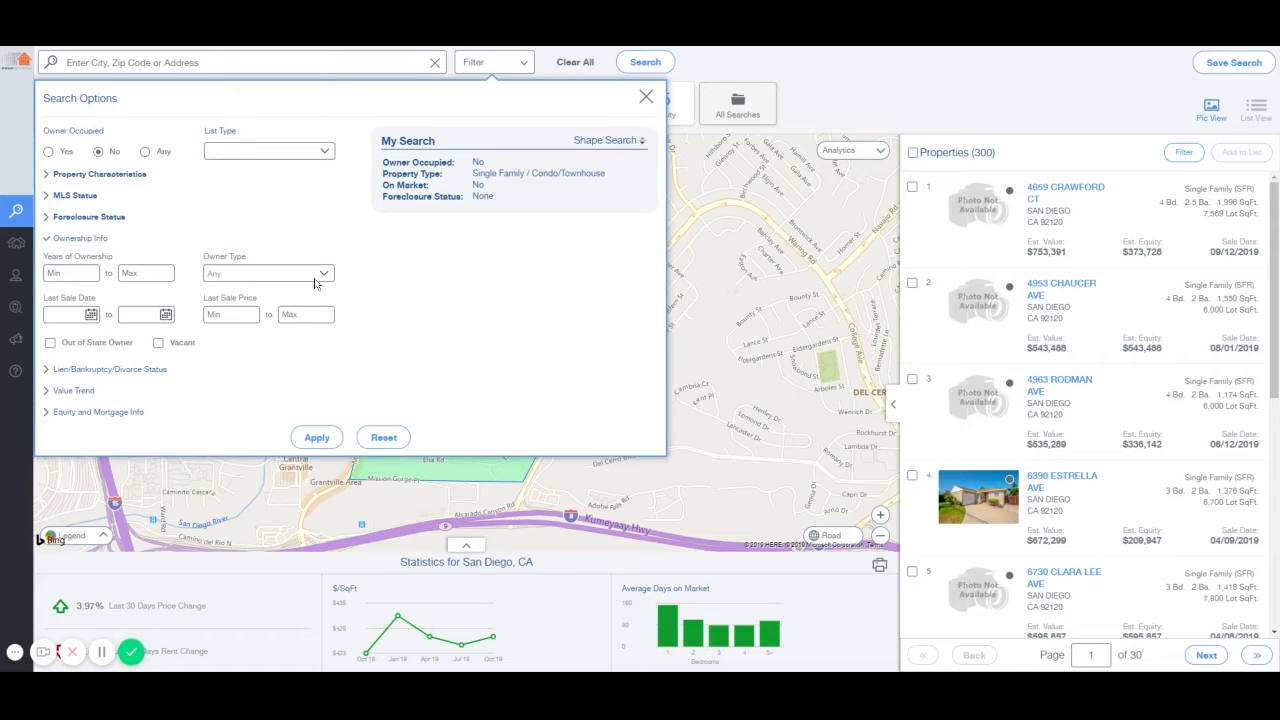
pyautogui.click(255, 288)
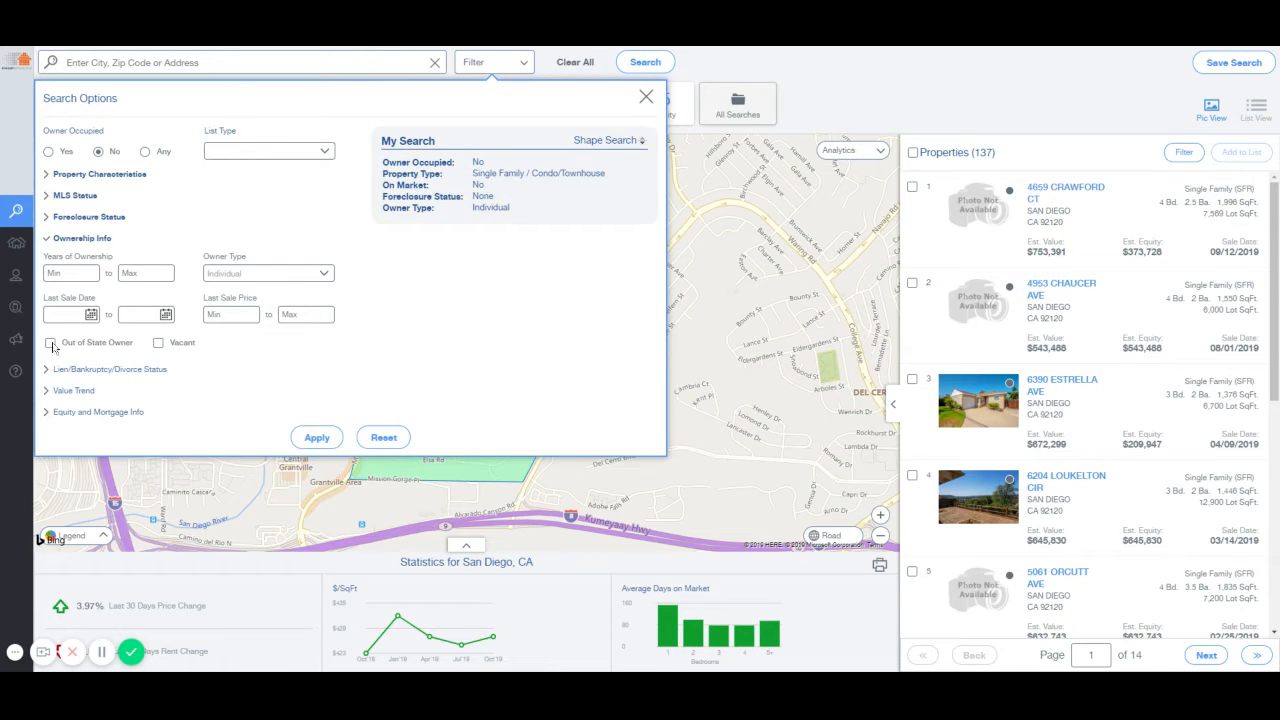
pyautogui.click(99, 243)
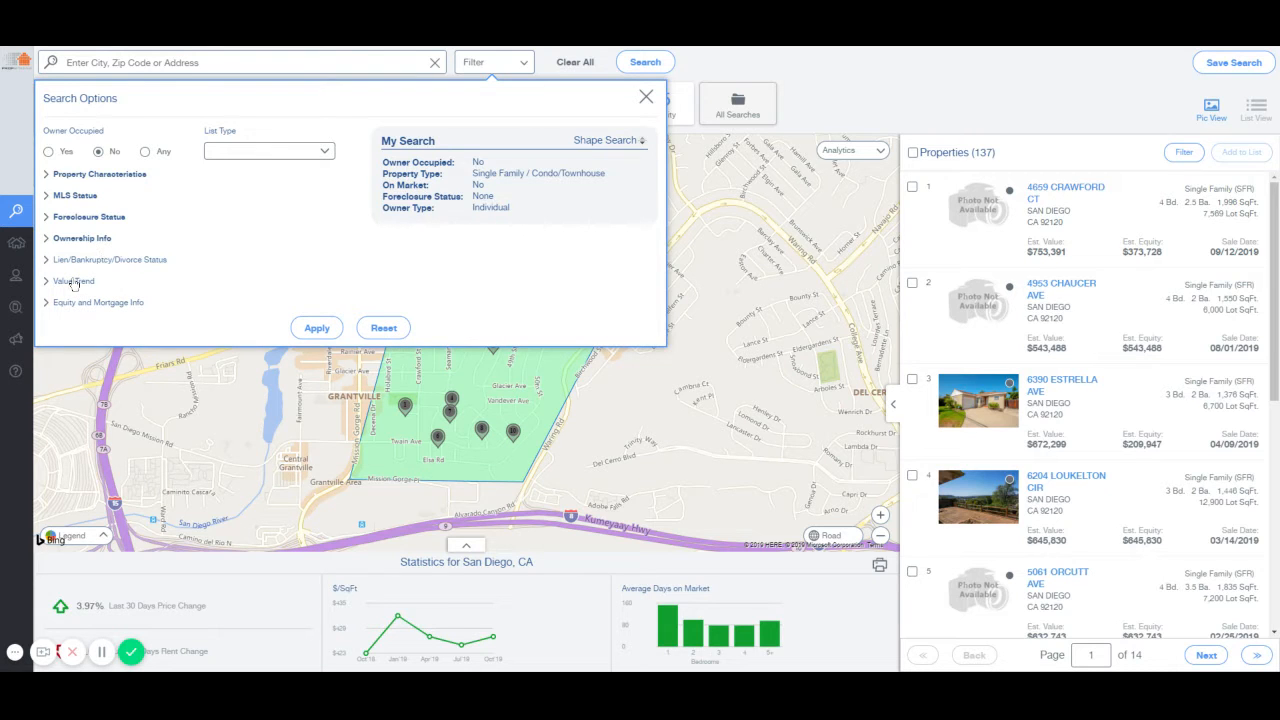
# Apply a 30% minimum Estimated Equity under Equity and Mortgage Info, giving 128 results.
pyautogui.click(74, 281)
pyautogui.click(74, 281)
pyautogui.click(116, 306)
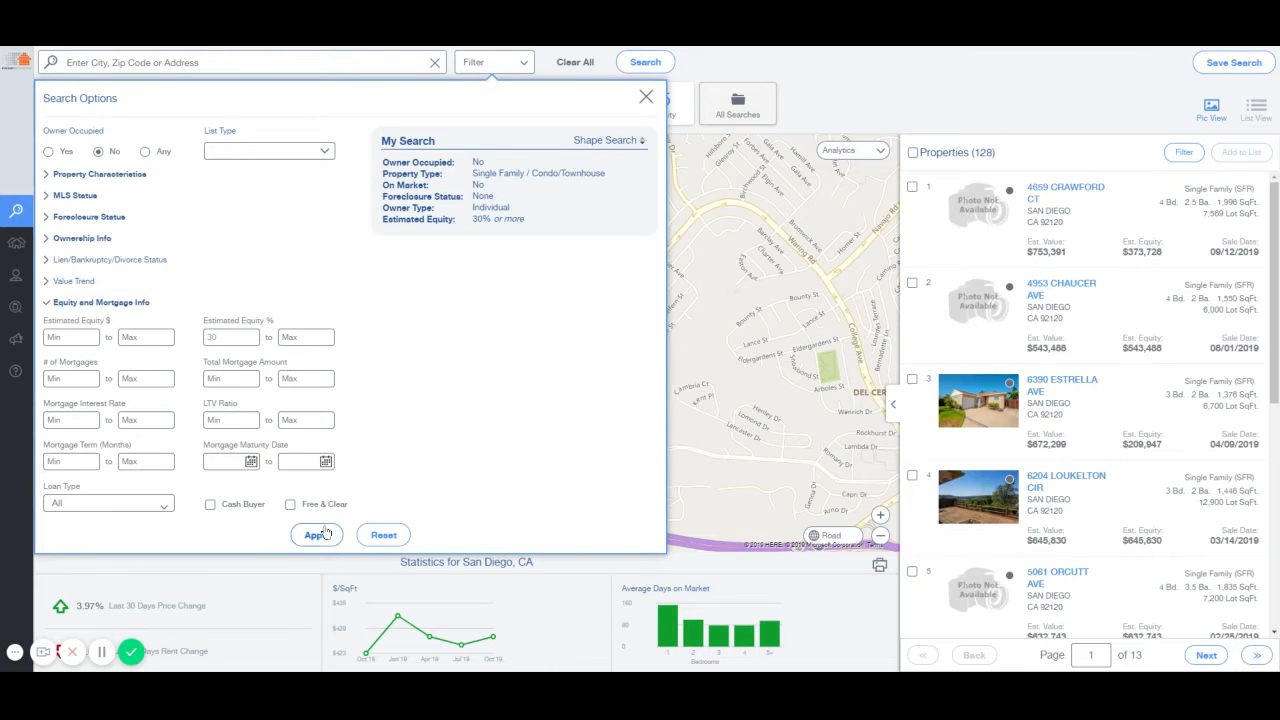
pyautogui.click(320, 535)
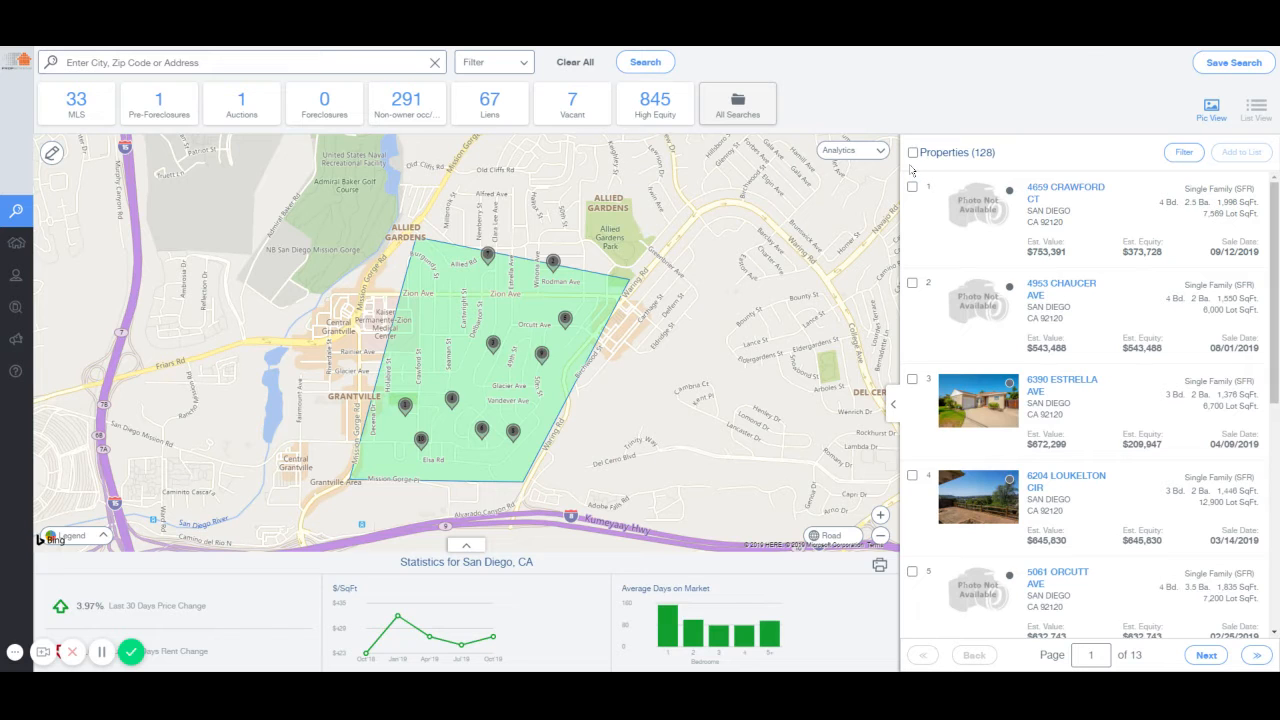
# Clear the equity minimum and apply the Free & Clear requirement instead.
pyautogui.click(514, 62)
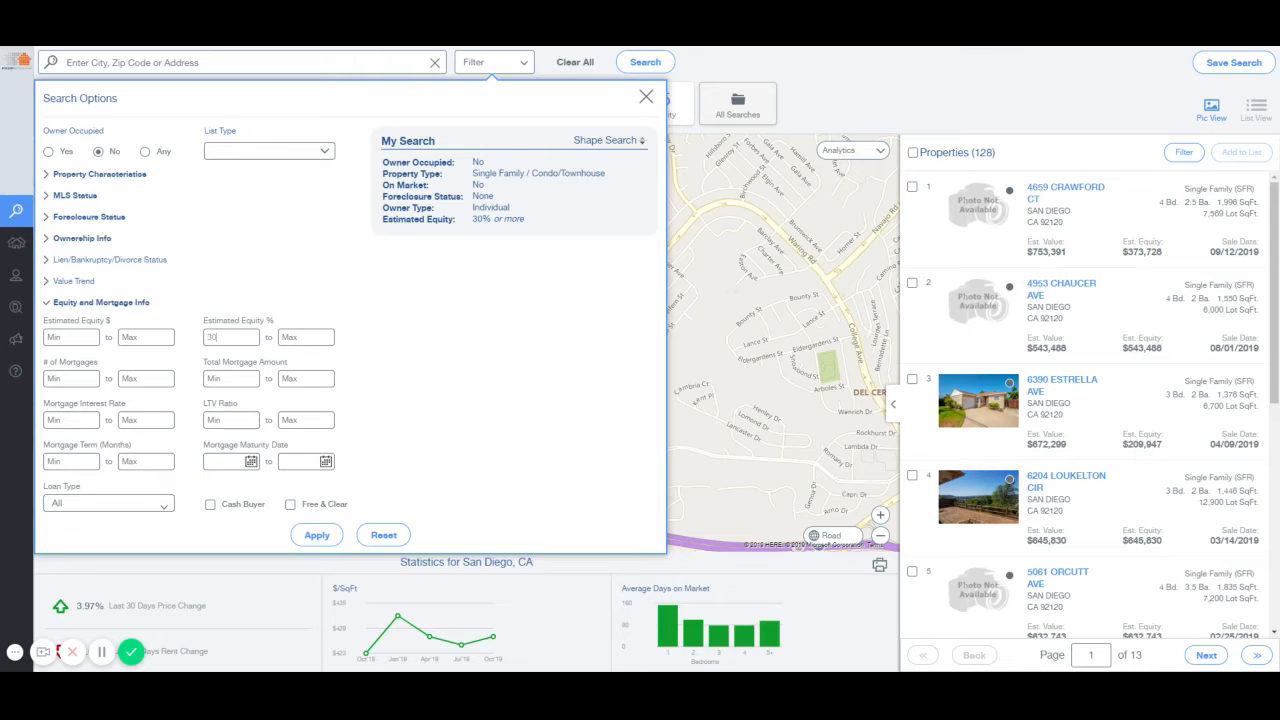
pyautogui.click(290, 504)
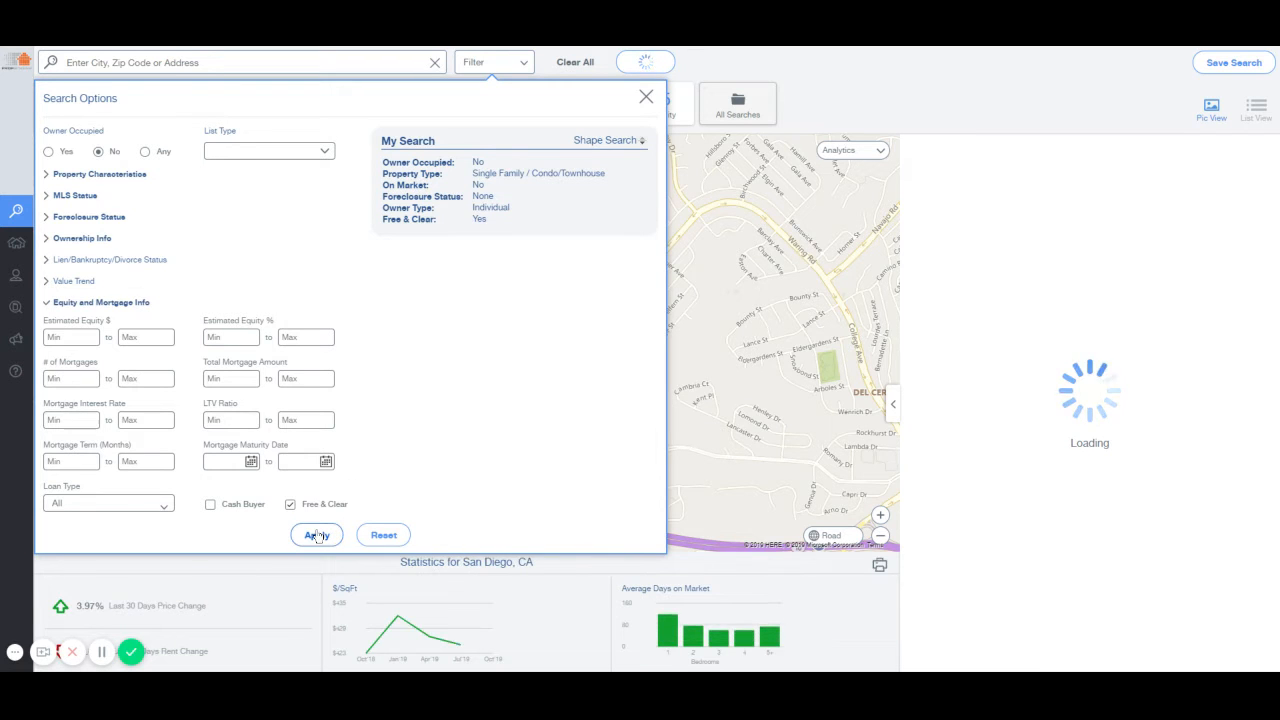
pyautogui.click(317, 536)
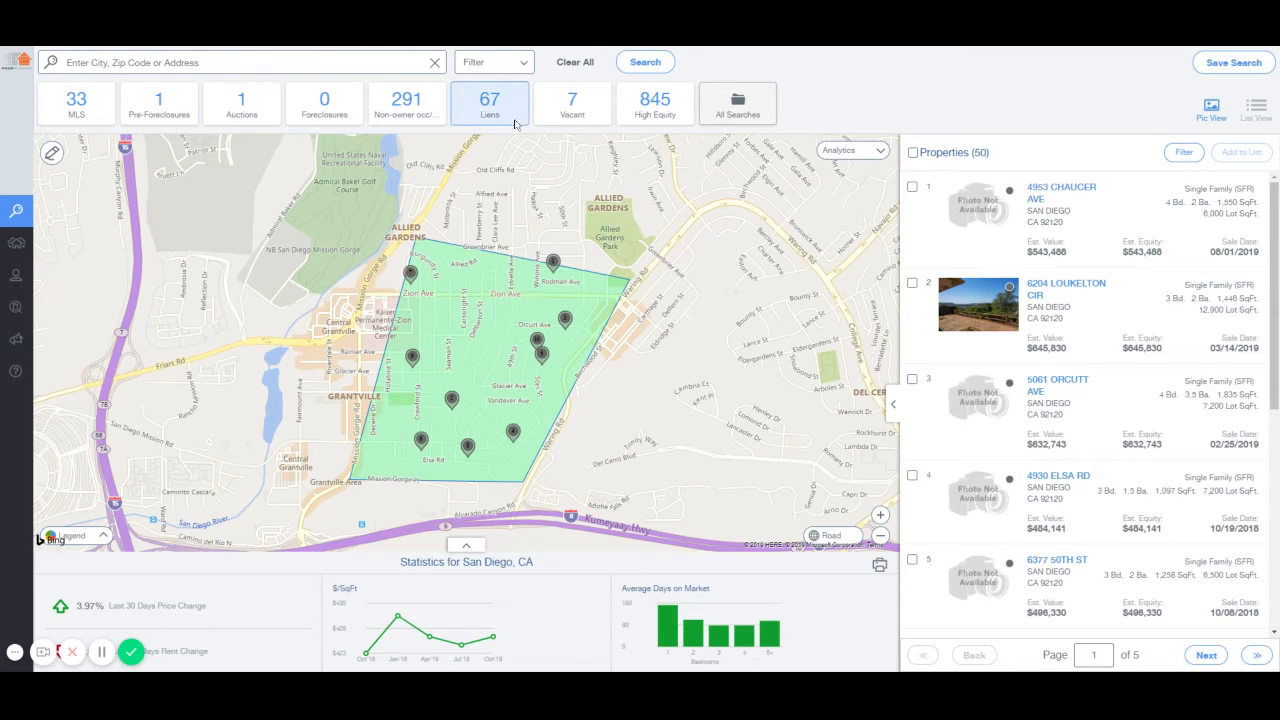
# Reopen Search Options, collapse Equity and Mortgage Info, and close without changes.
pyautogui.click(515, 68)
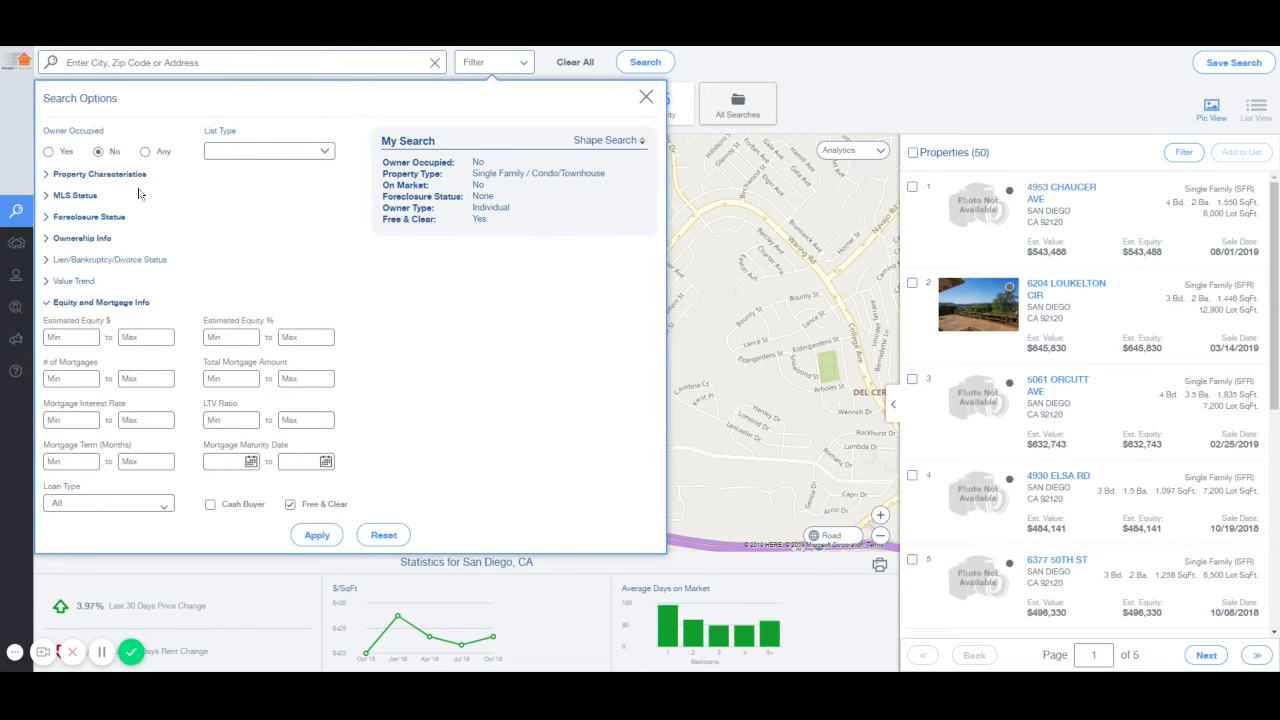
pyautogui.click(74, 304)
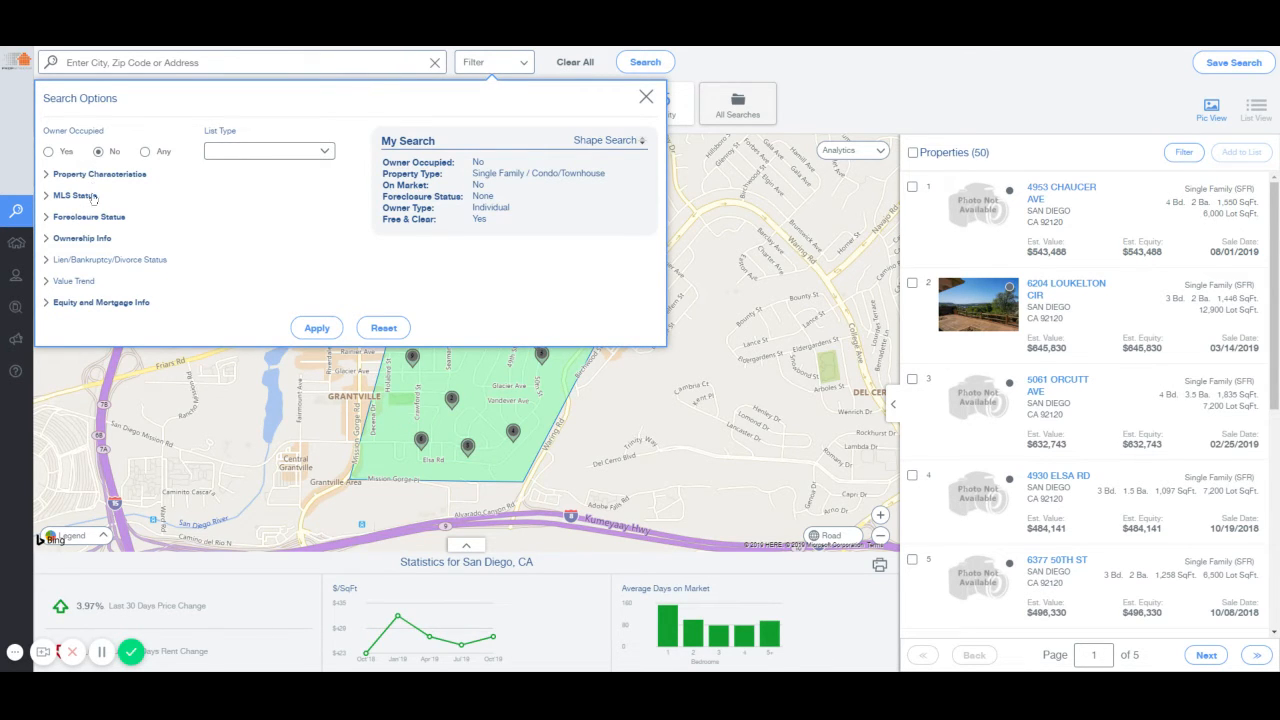
pyautogui.click(1016, 126)
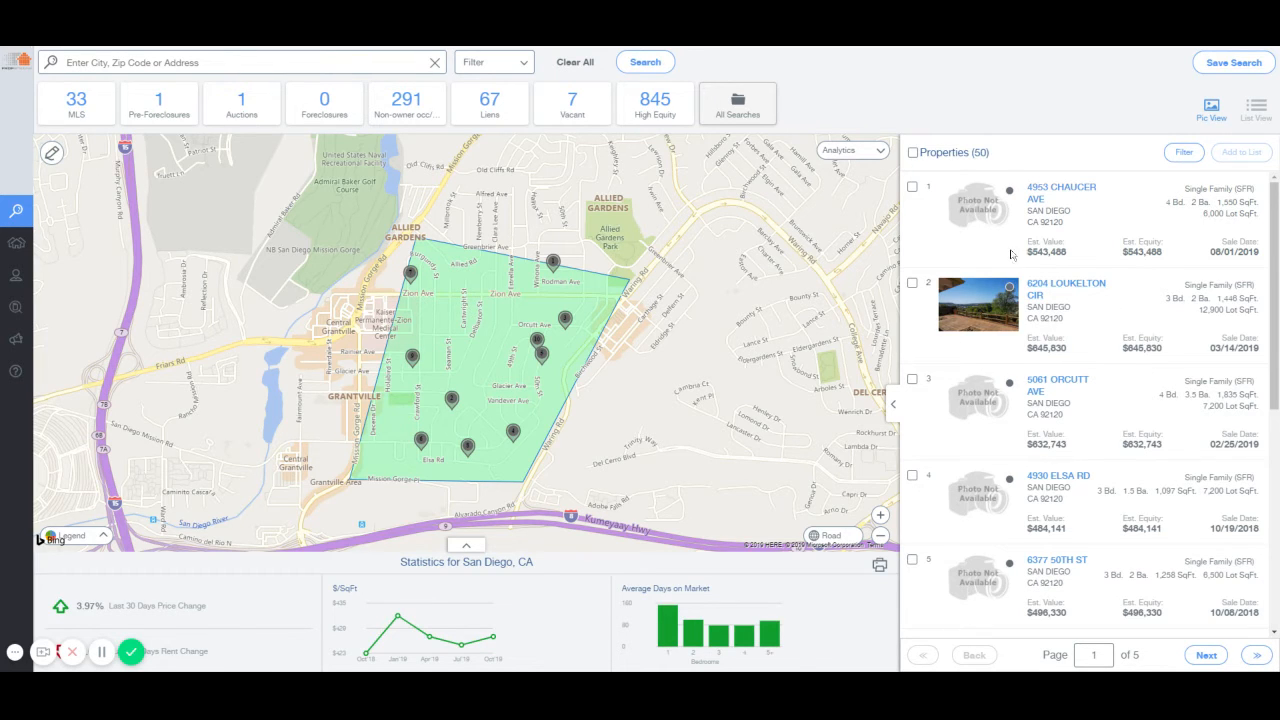
# Apply a Years of Ownership minimum of 10, leaving 18 properties across 2 pages.
pyautogui.click(502, 72)
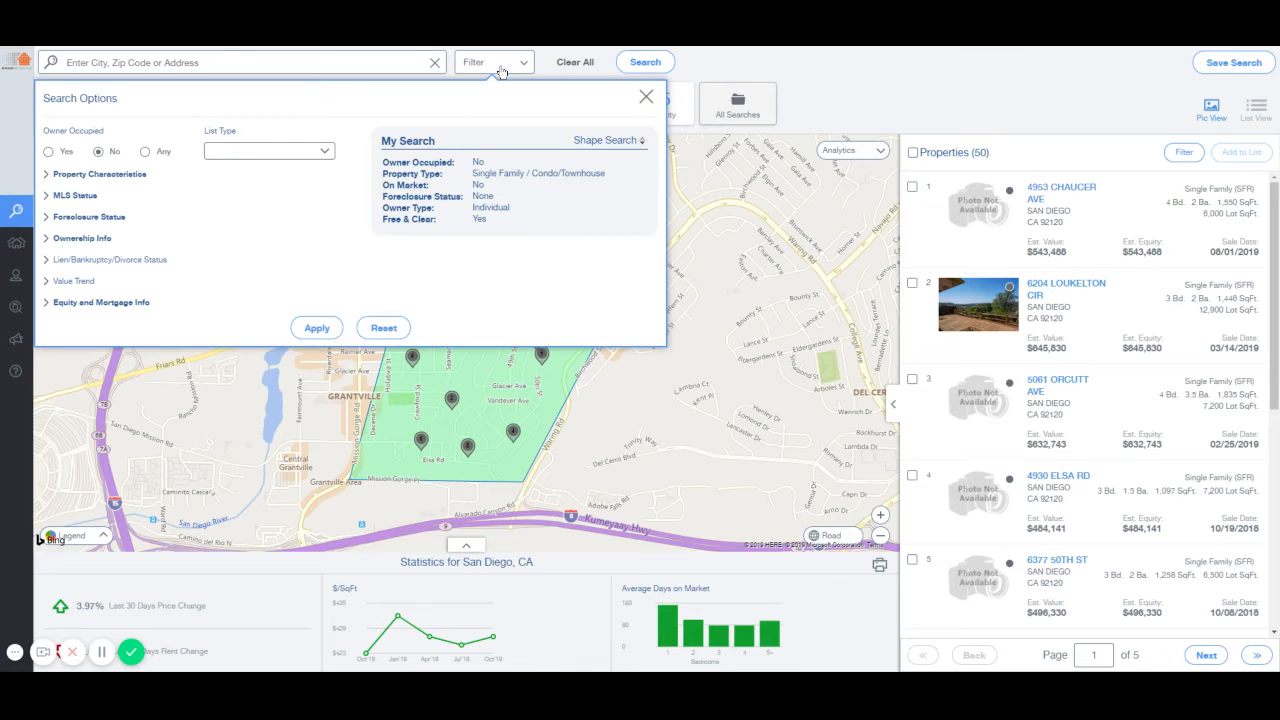
pyautogui.click(92, 238)
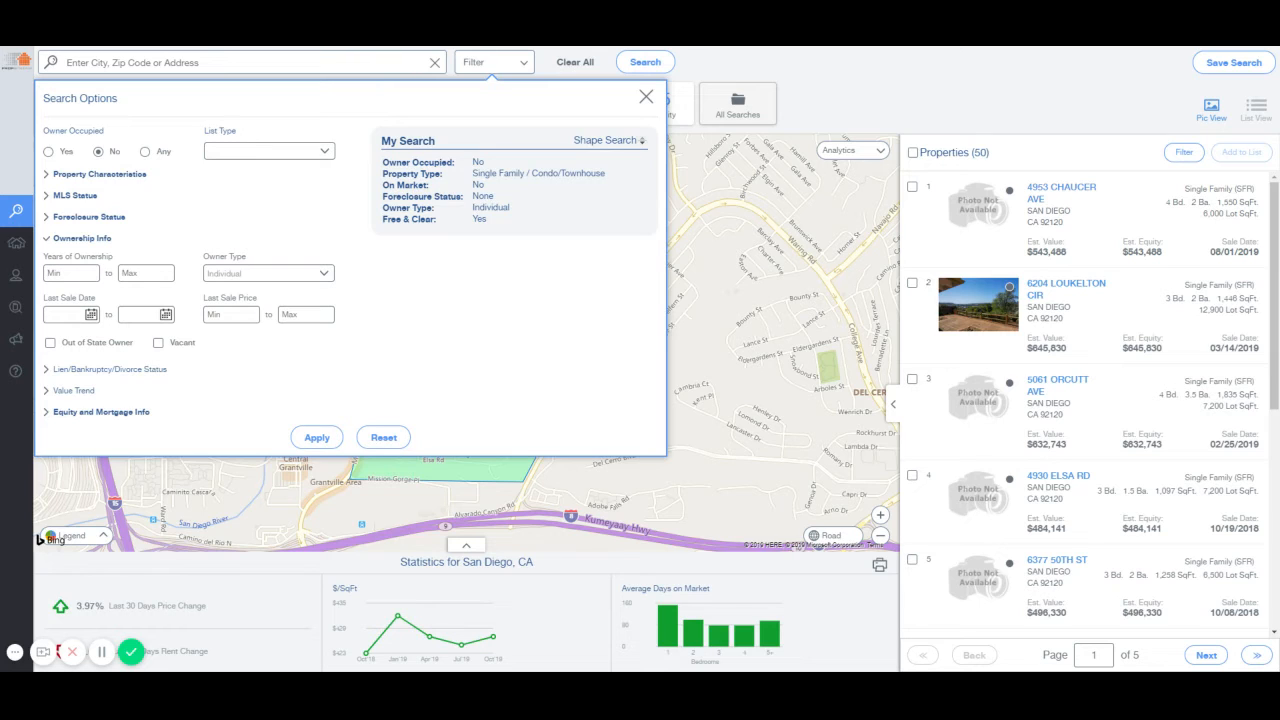
pyautogui.write('10')
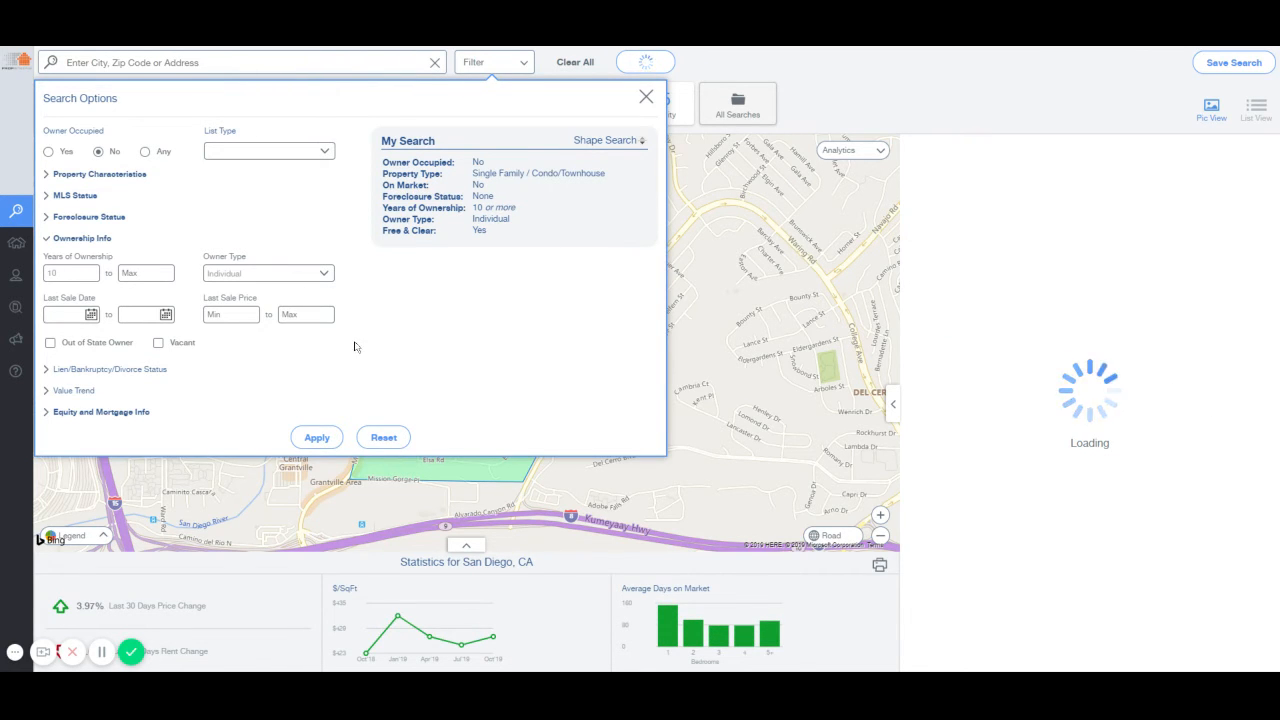
pyautogui.click(316, 437)
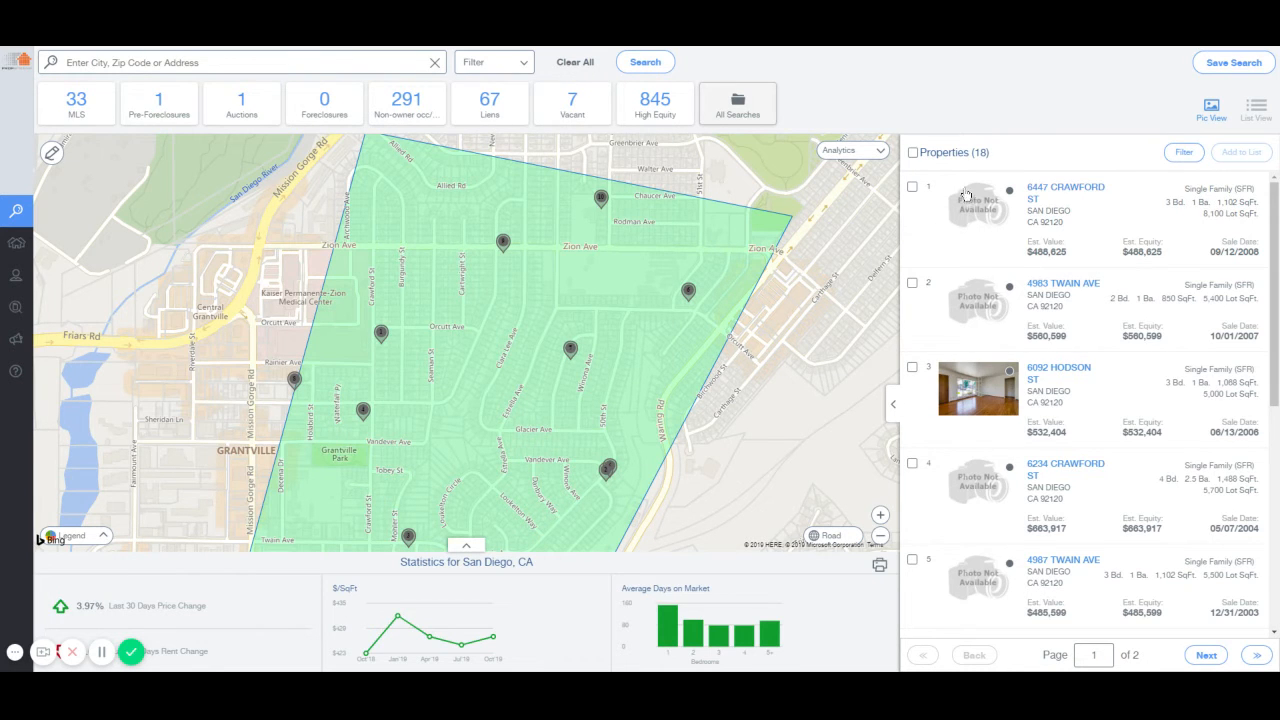
pyautogui.doubleClick(980, 152)
pyautogui.click(1003, 157)
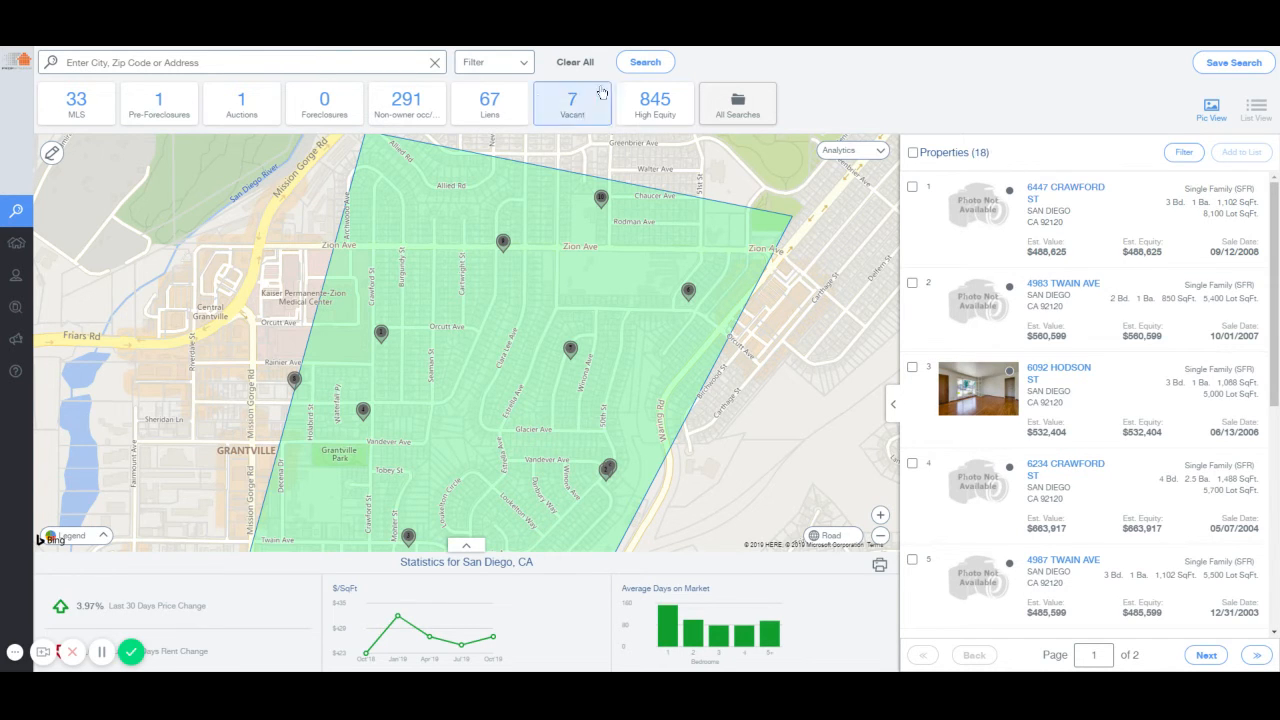
# Uncheck Free & Clear and apply a 50% Estimated Equity minimum, returning 50 properties.
pyautogui.click(491, 68)
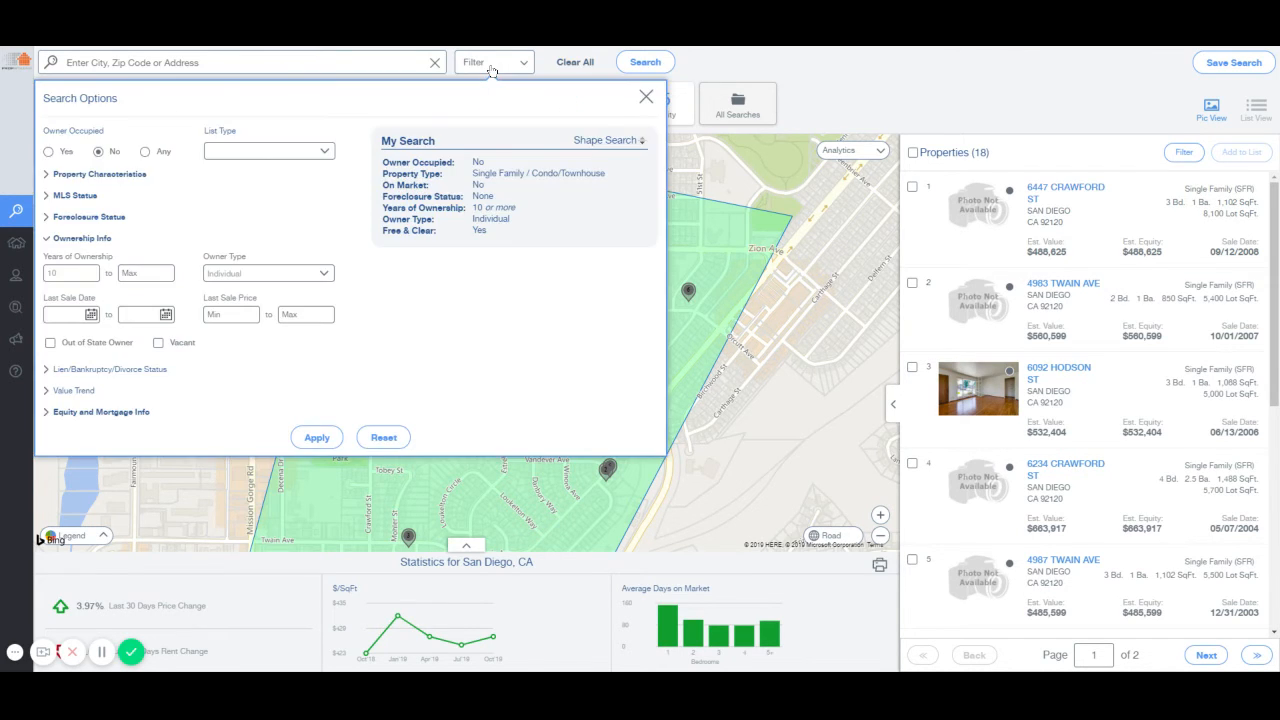
pyautogui.click(130, 411)
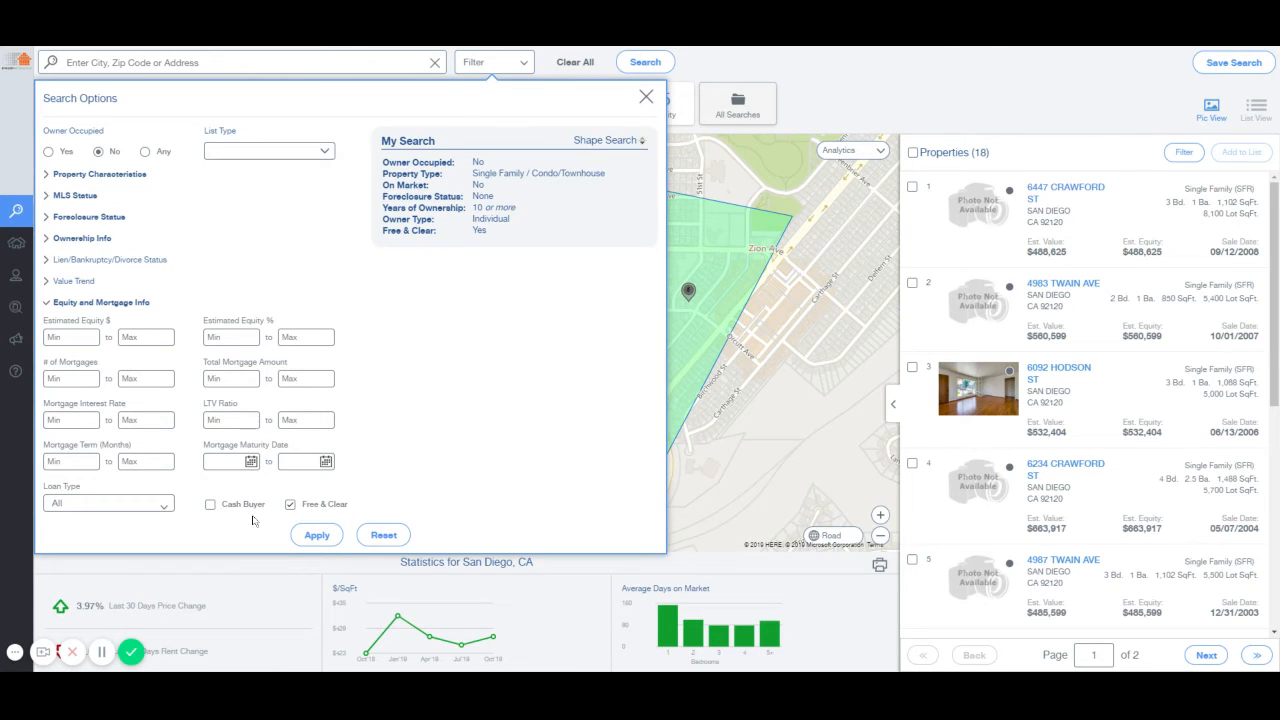
pyautogui.click(290, 506)
pyautogui.click(290, 506)
pyautogui.click(290, 504)
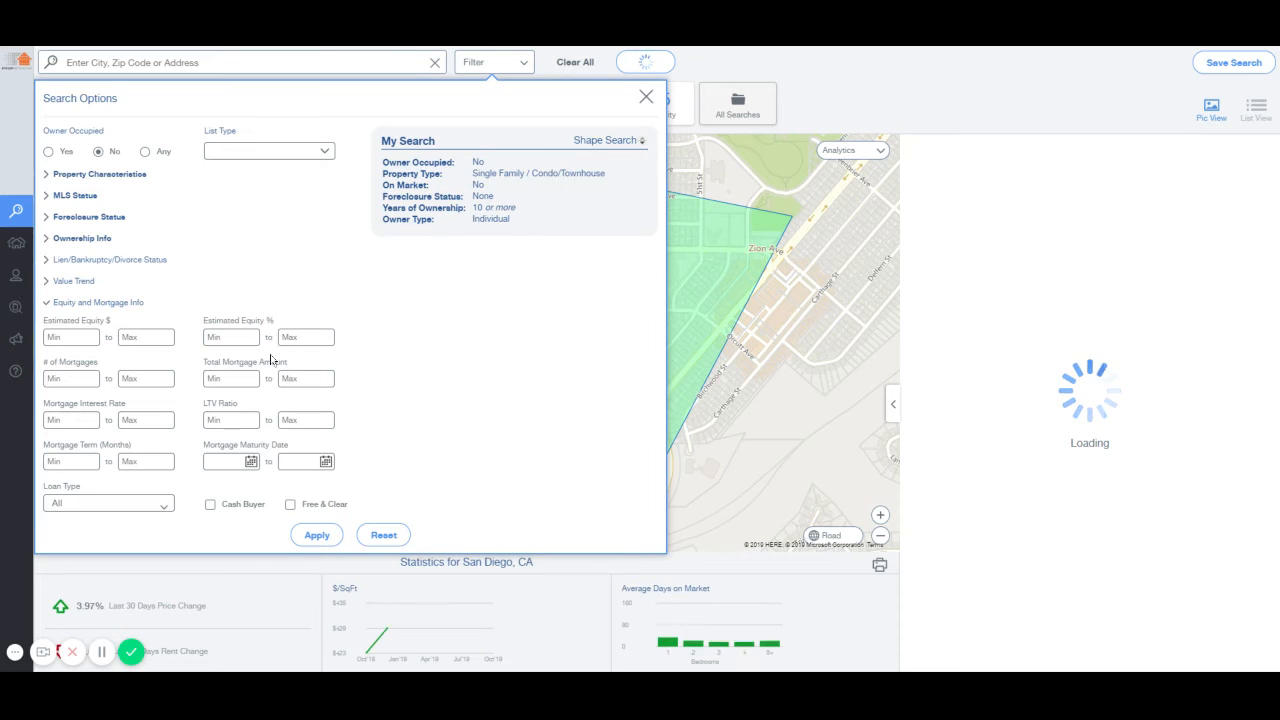
pyautogui.write('50')
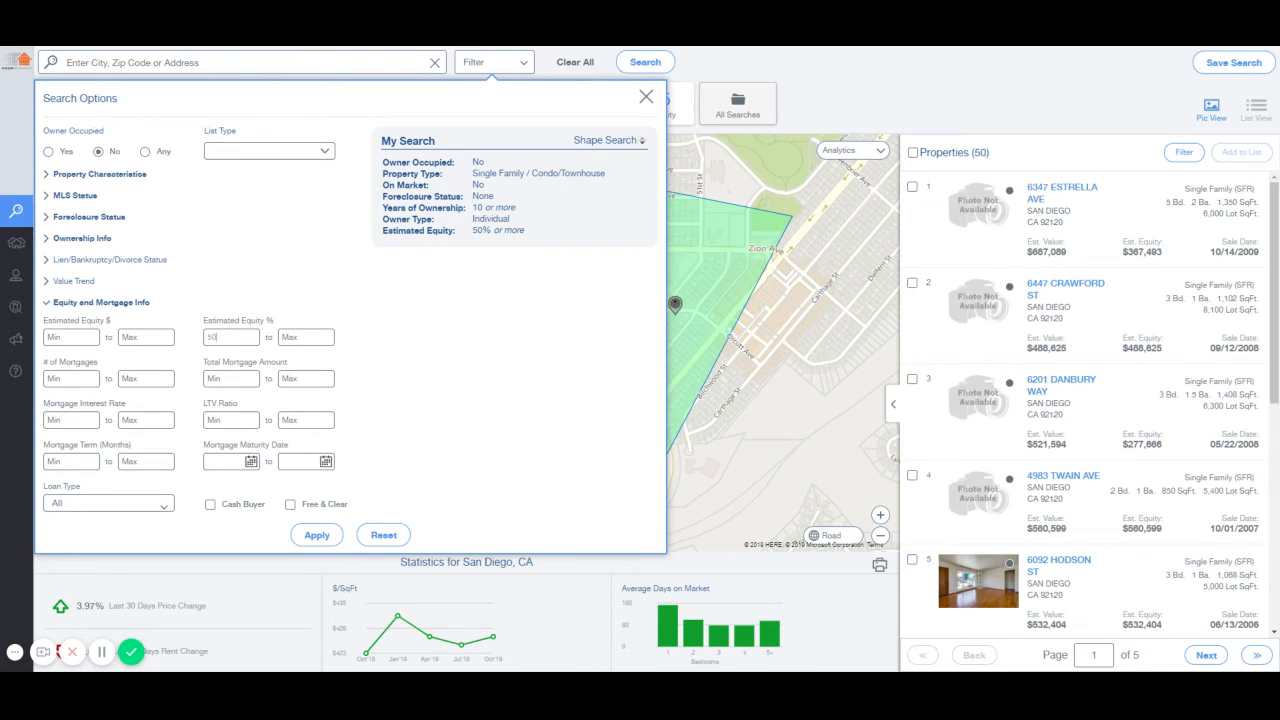
pyautogui.moveTo(974, 153); pyautogui.dragTo(1000, 156)
pyautogui.click(1019, 155)
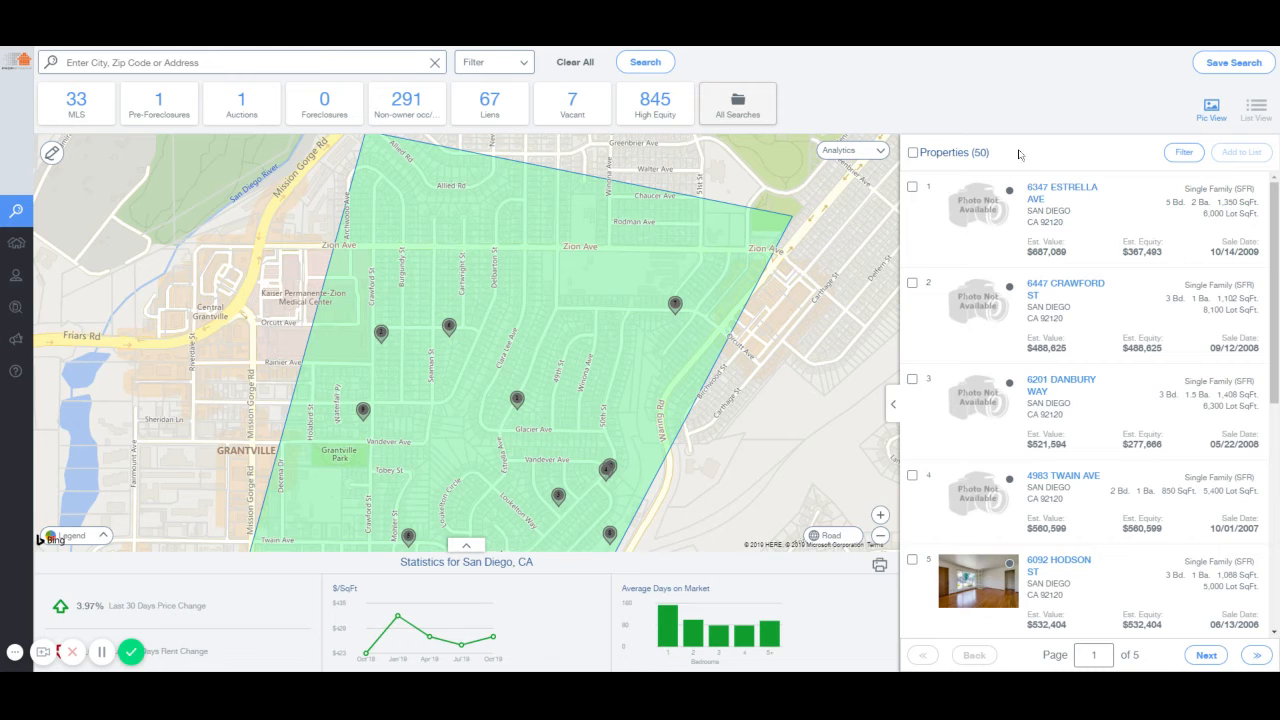
# Select all 50 result properties, then open and dismiss the Save Search form.
pyautogui.click(912, 152)
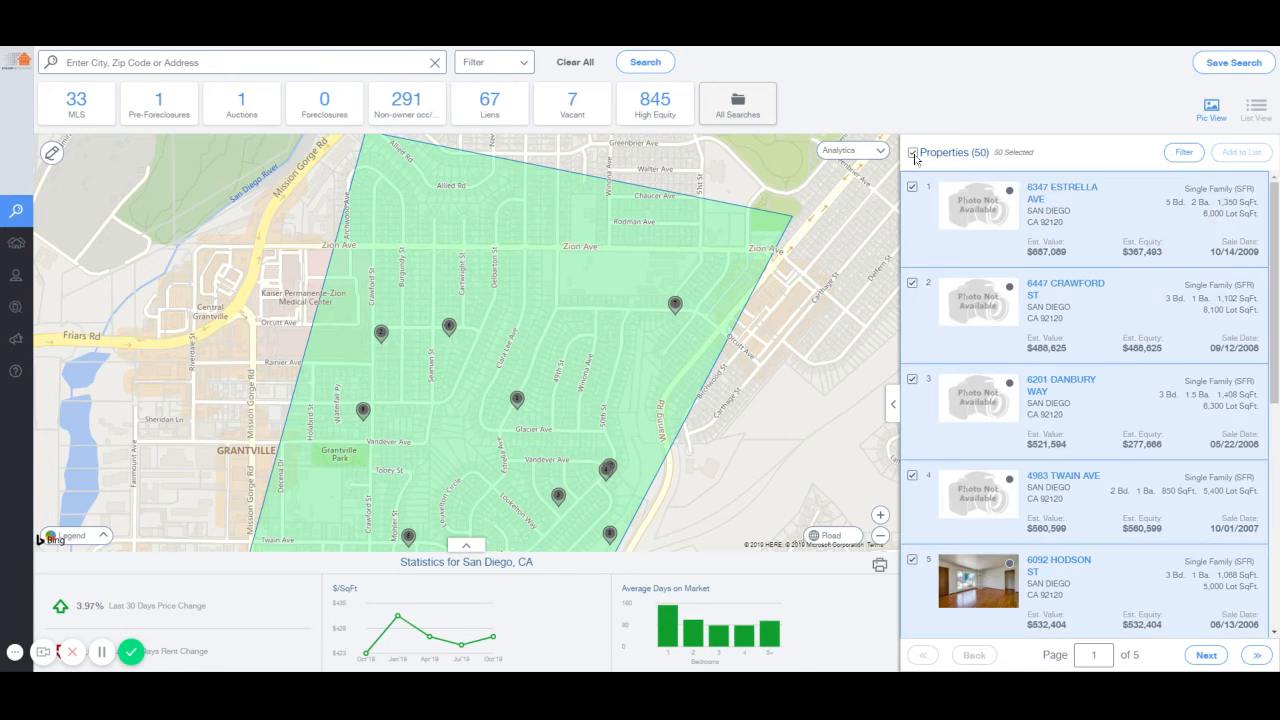
pyautogui.click(1230, 64)
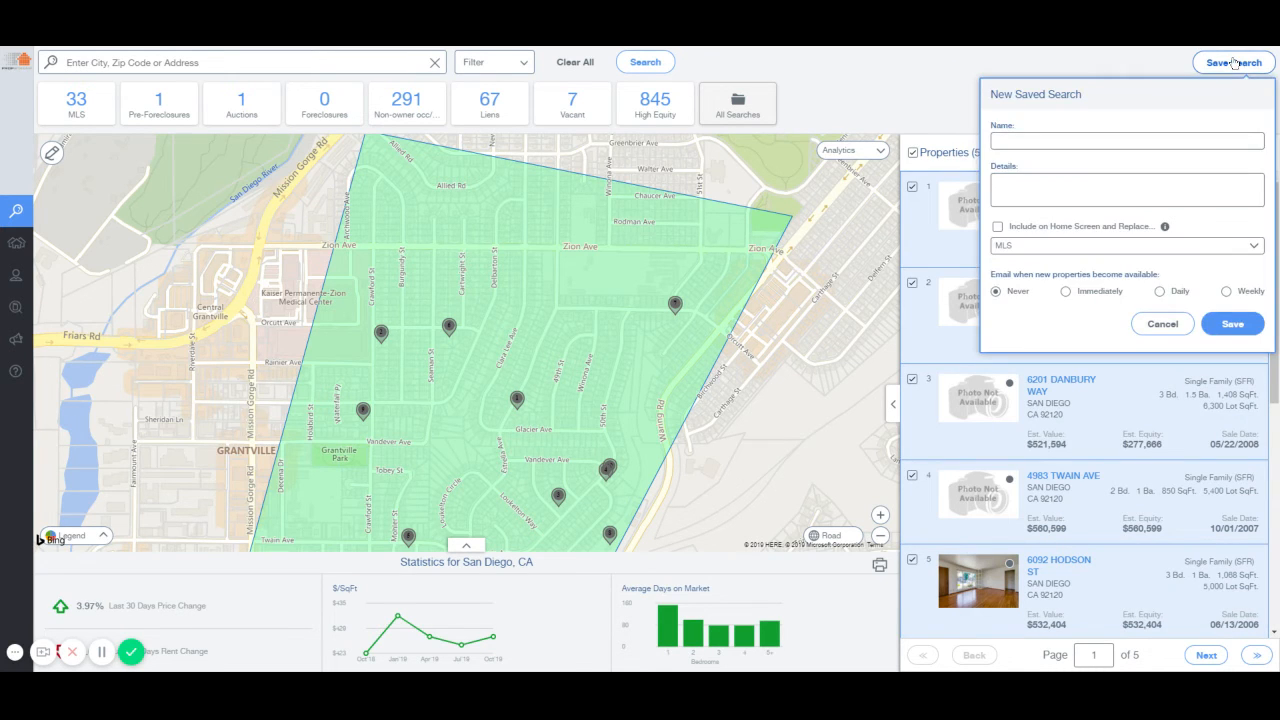
pyautogui.click(952, 103)
# Start adding the selection to a new marketing list, cancel it, and reopen Search Options.
pyautogui.click(1244, 152)
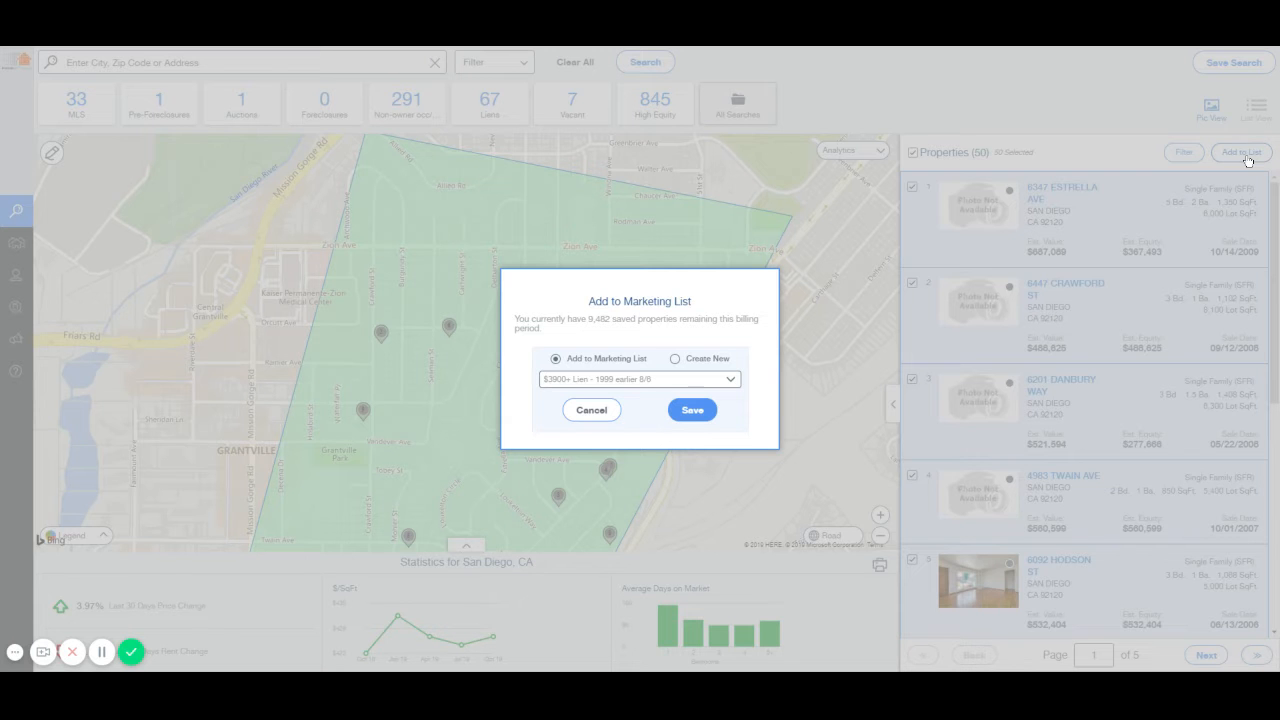
pyautogui.click(676, 360)
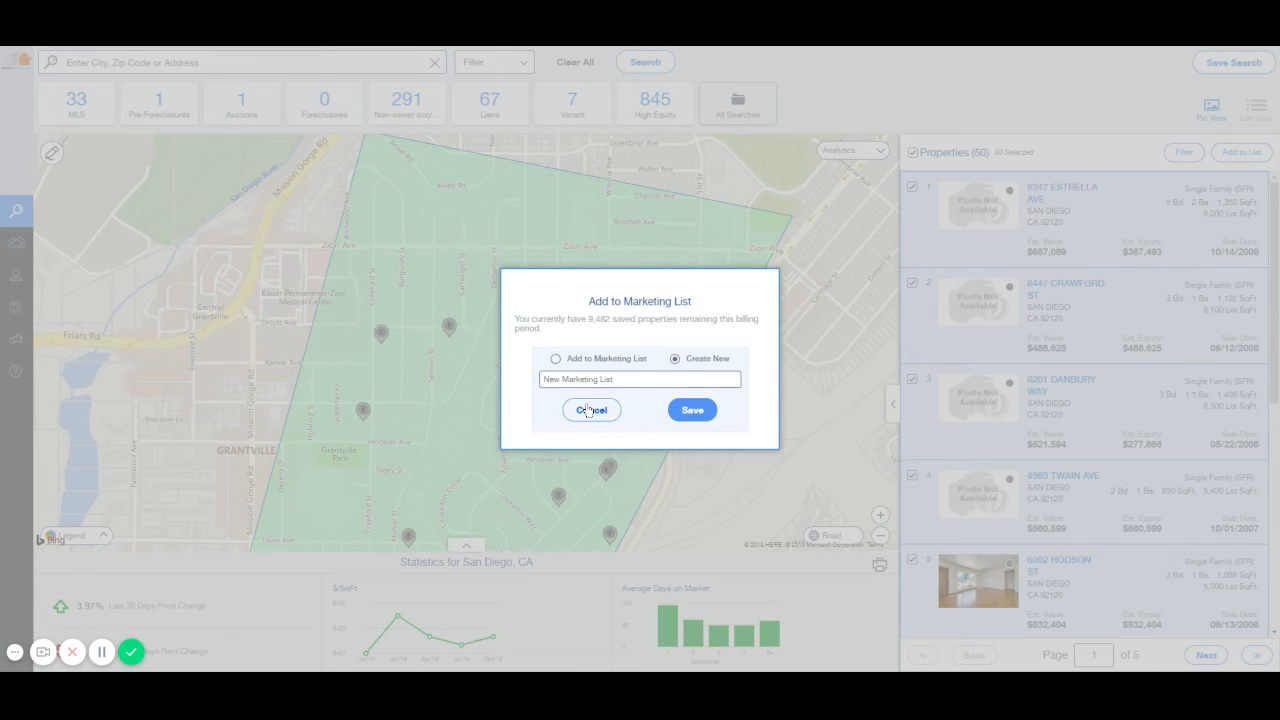
pyautogui.click(591, 410)
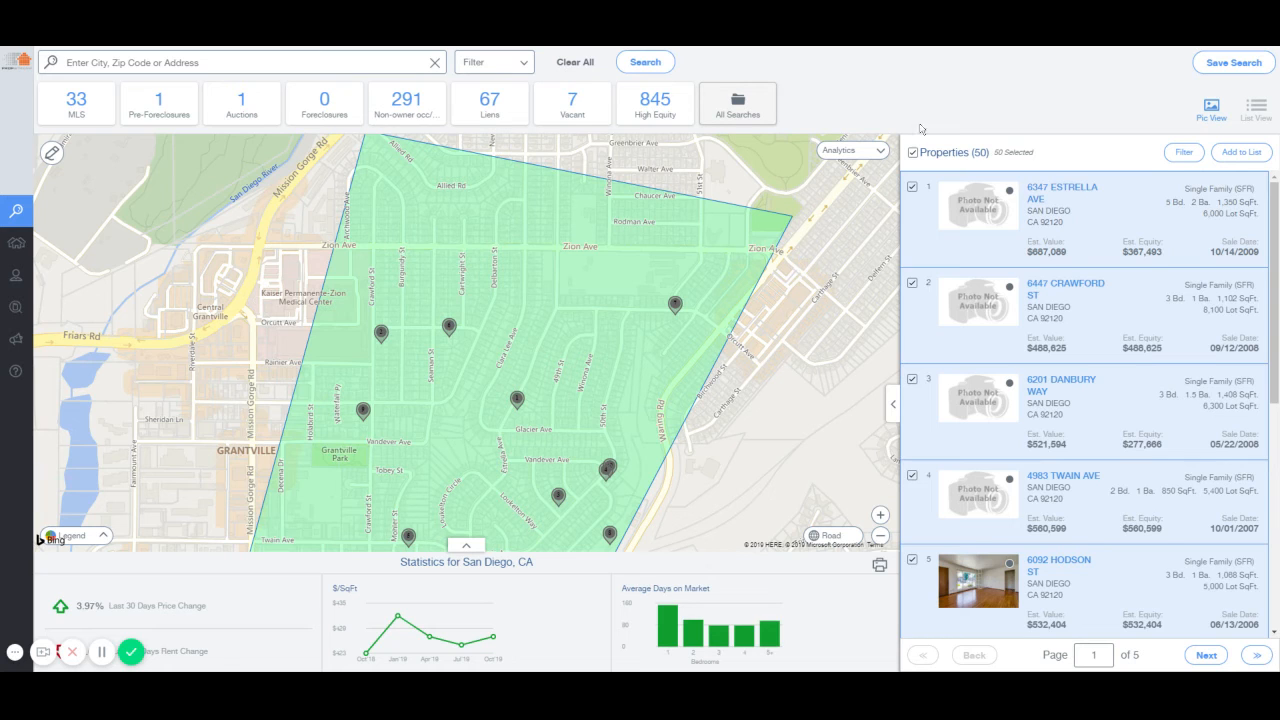
pyautogui.click(494, 66)
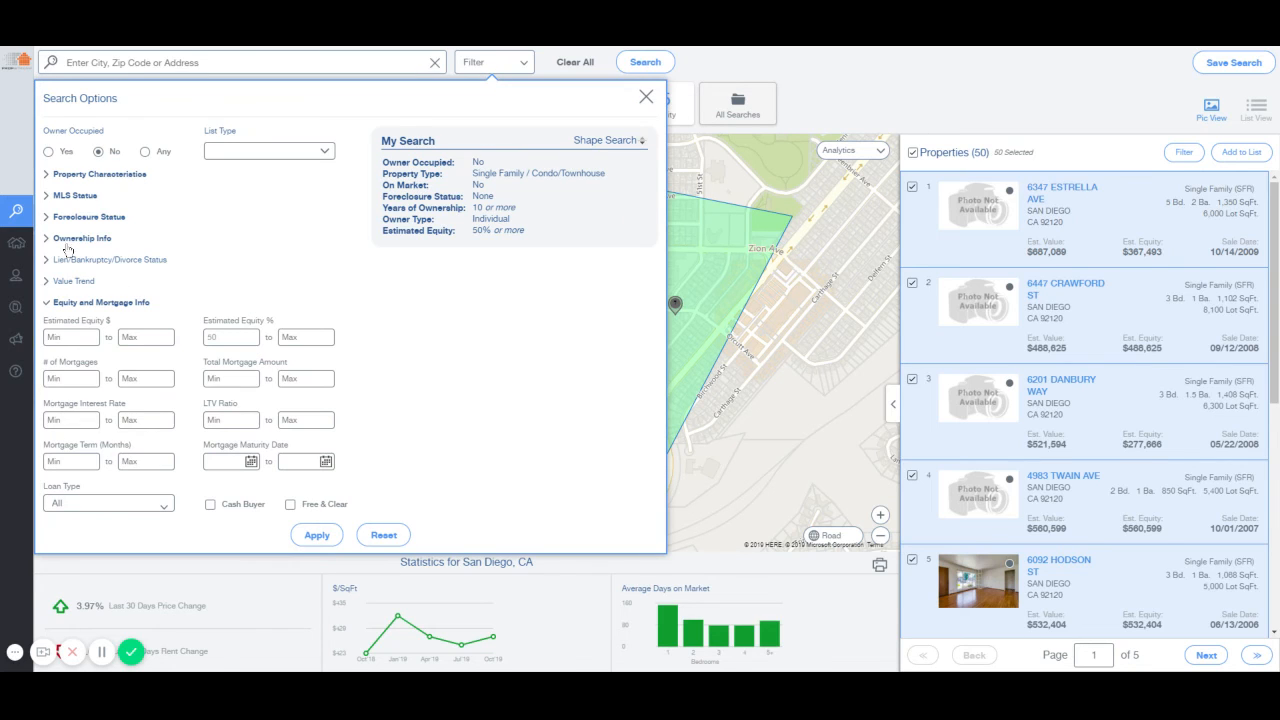
# Change Years of Ownership minimum from 10 to 20 and apply, leaving 31 properties.
pyautogui.click(88, 305)
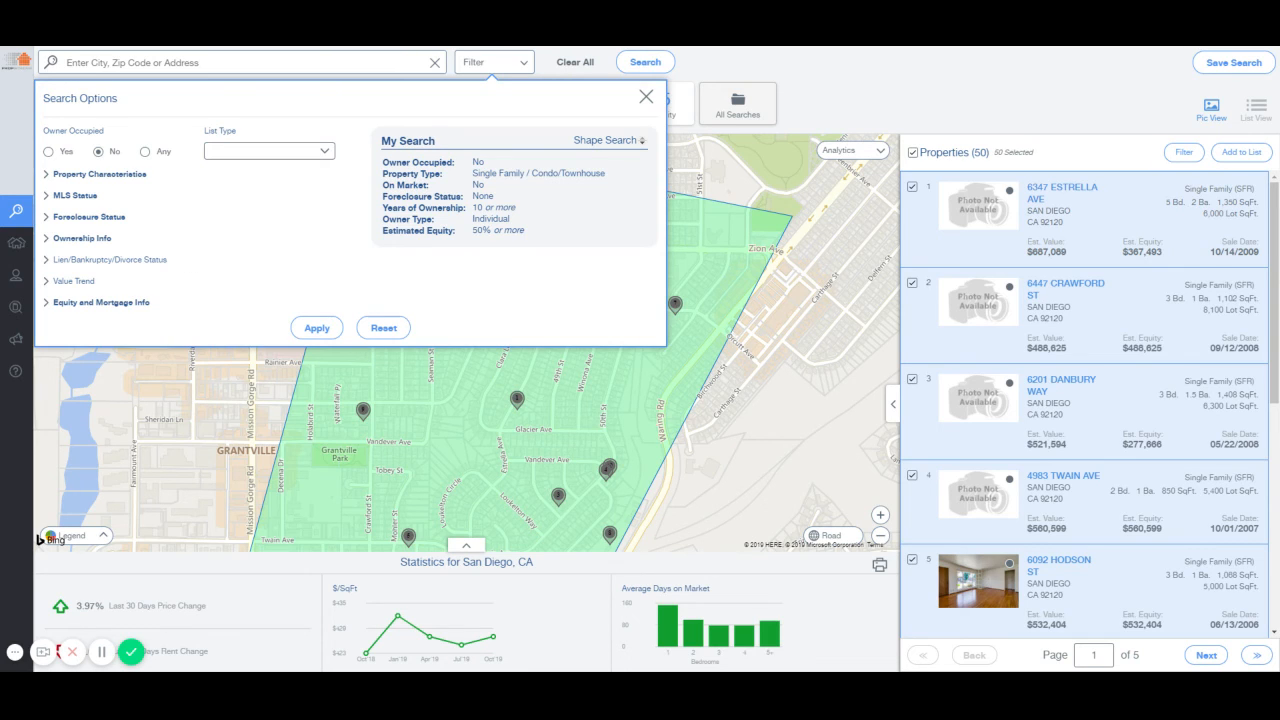
pyautogui.click(80, 240)
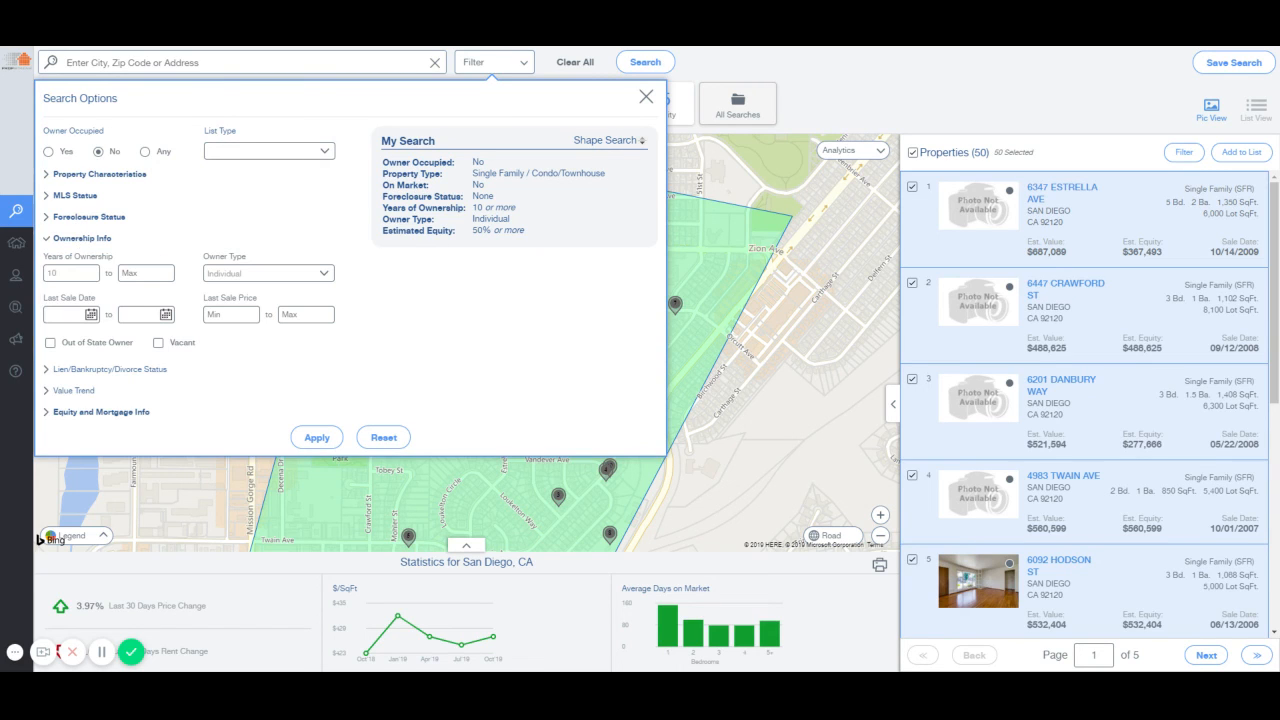
pyautogui.doubleClick(48, 275)
pyautogui.write('20')
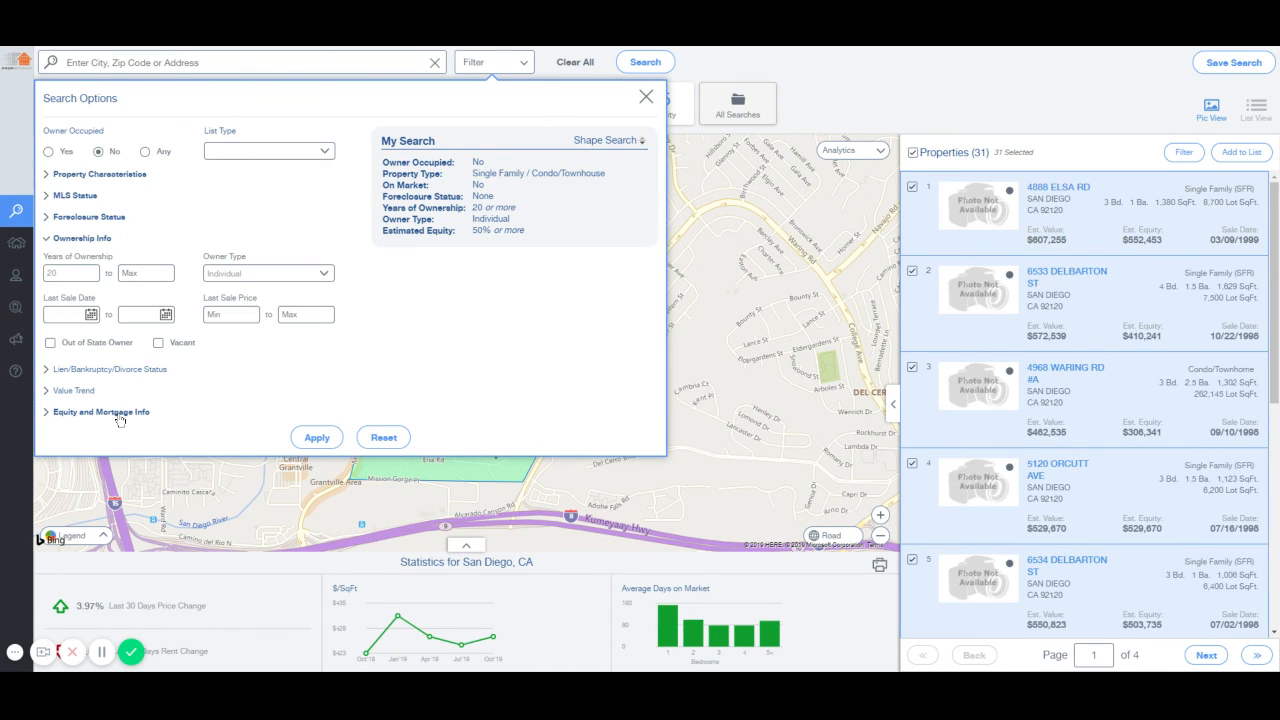
pyautogui.click(120, 418)
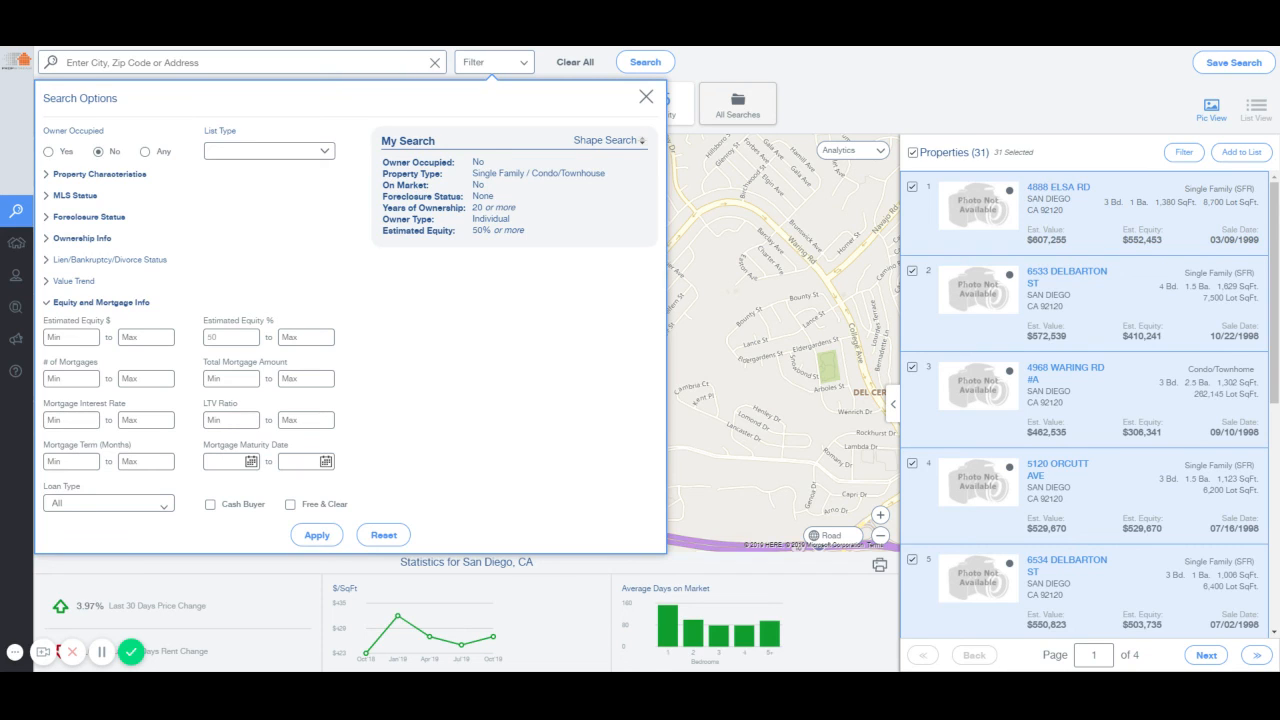
pyautogui.click(317, 535)
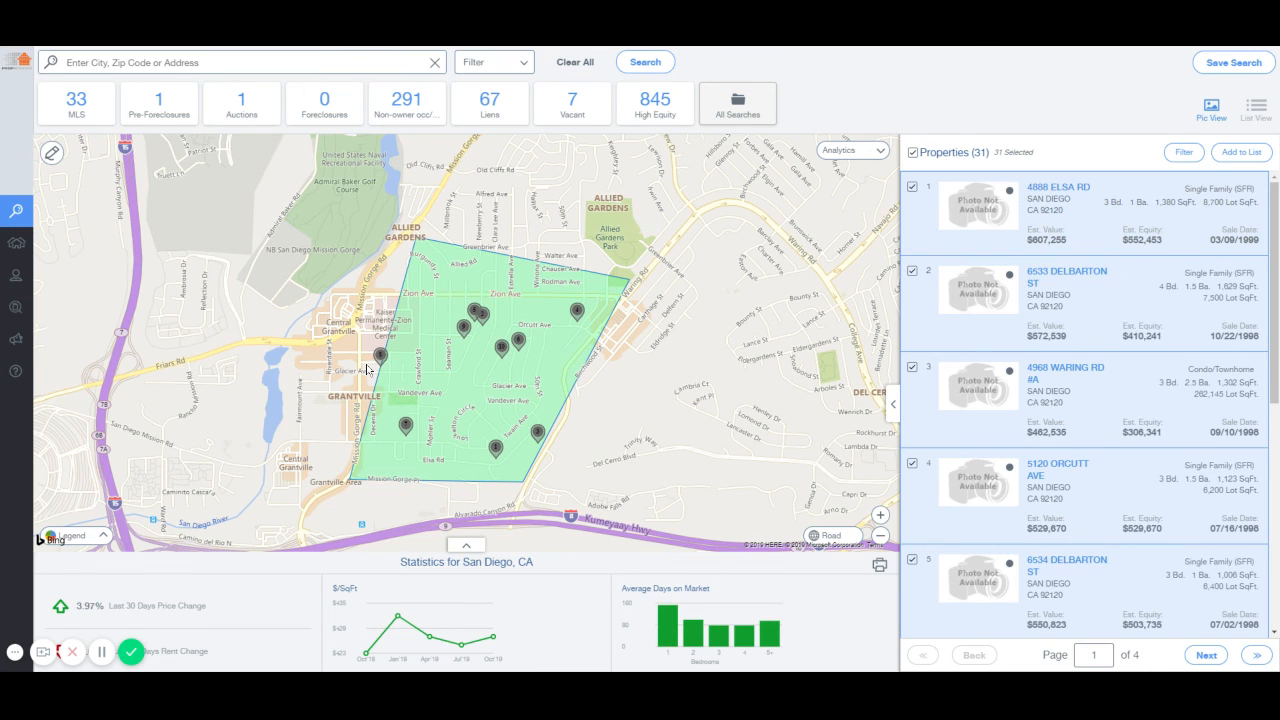